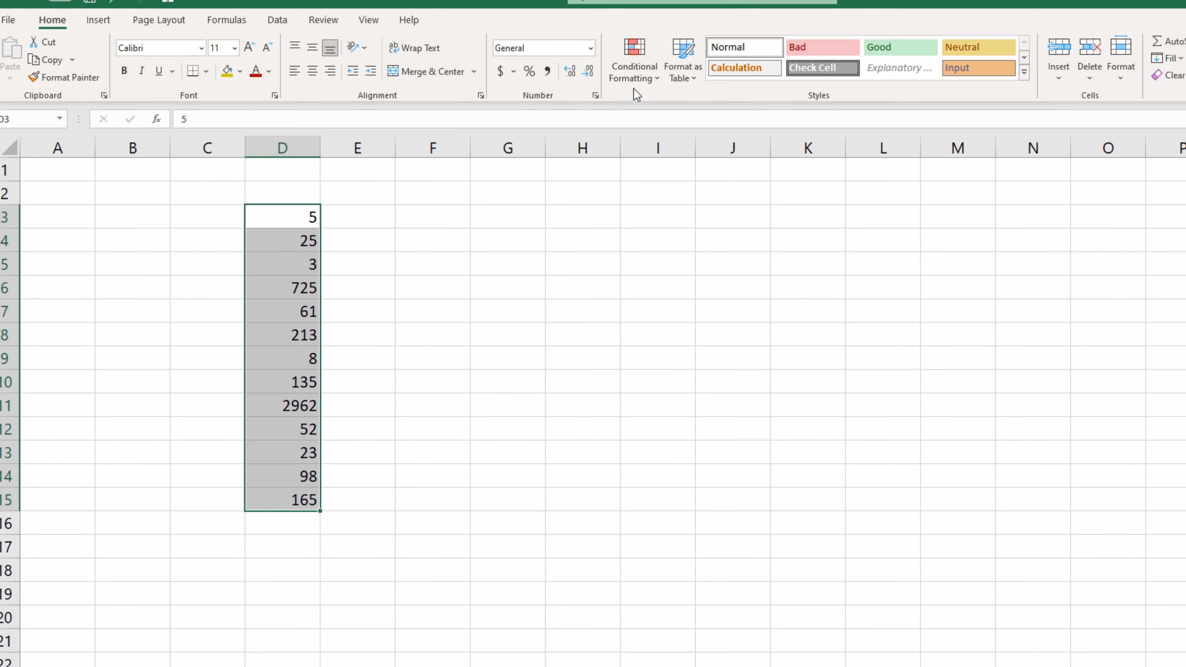
Step: Start a new conditional formatting rule for D3:D15 as a 2-Color Scale with light orange for the lowest value
left_click(645, 74)
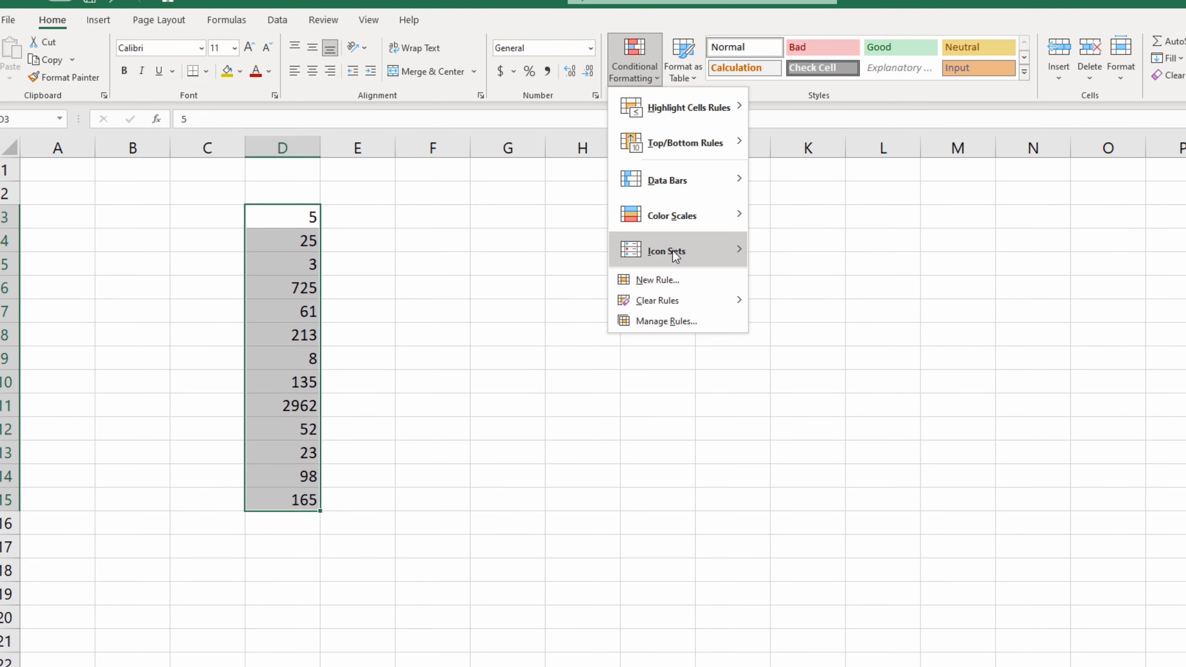
left_click(674, 276)
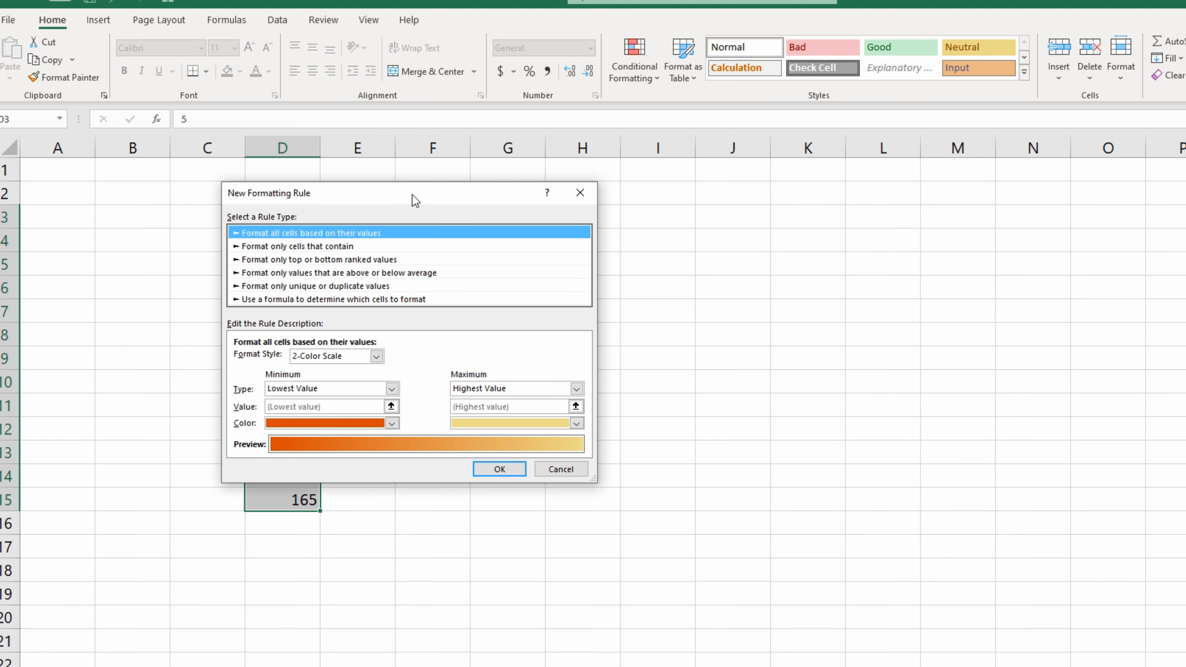
left_click_drag(689, 28, 872, 28)
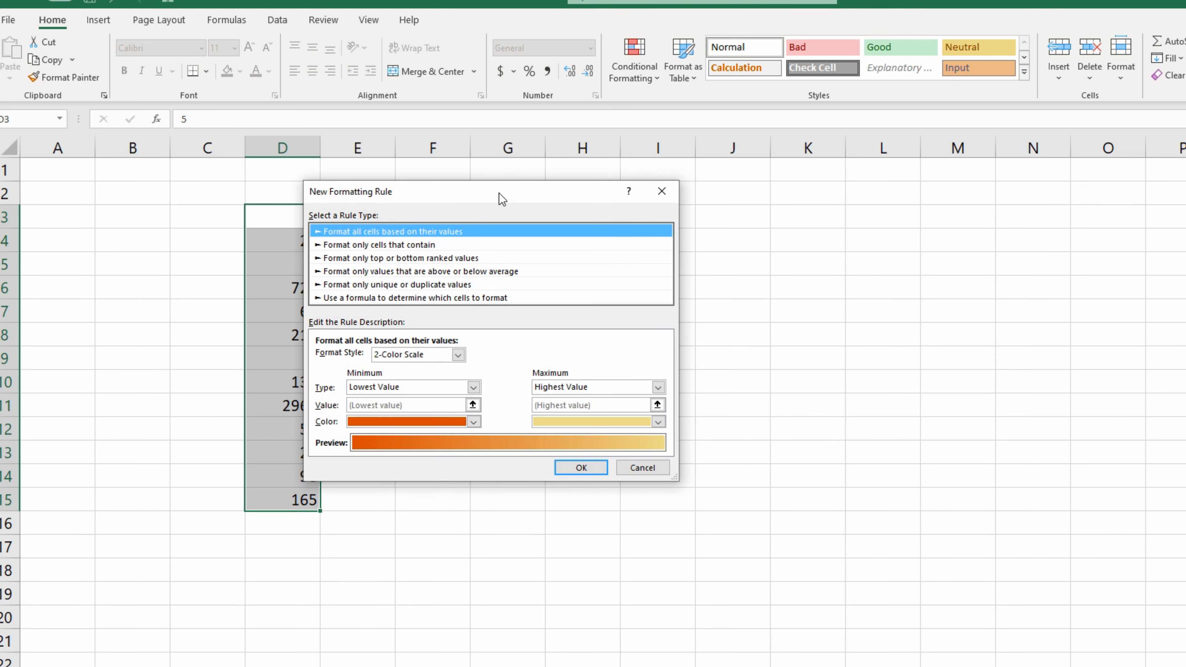
left_click_drag(498, 193, 551, 221)
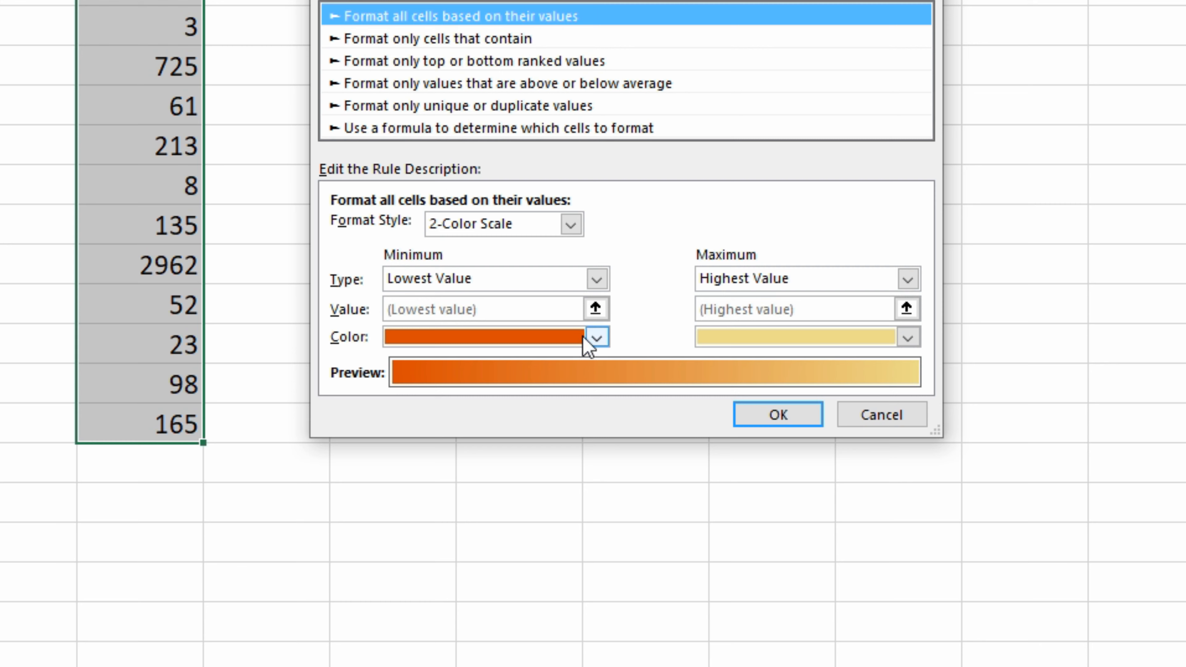
left_click(593, 337)
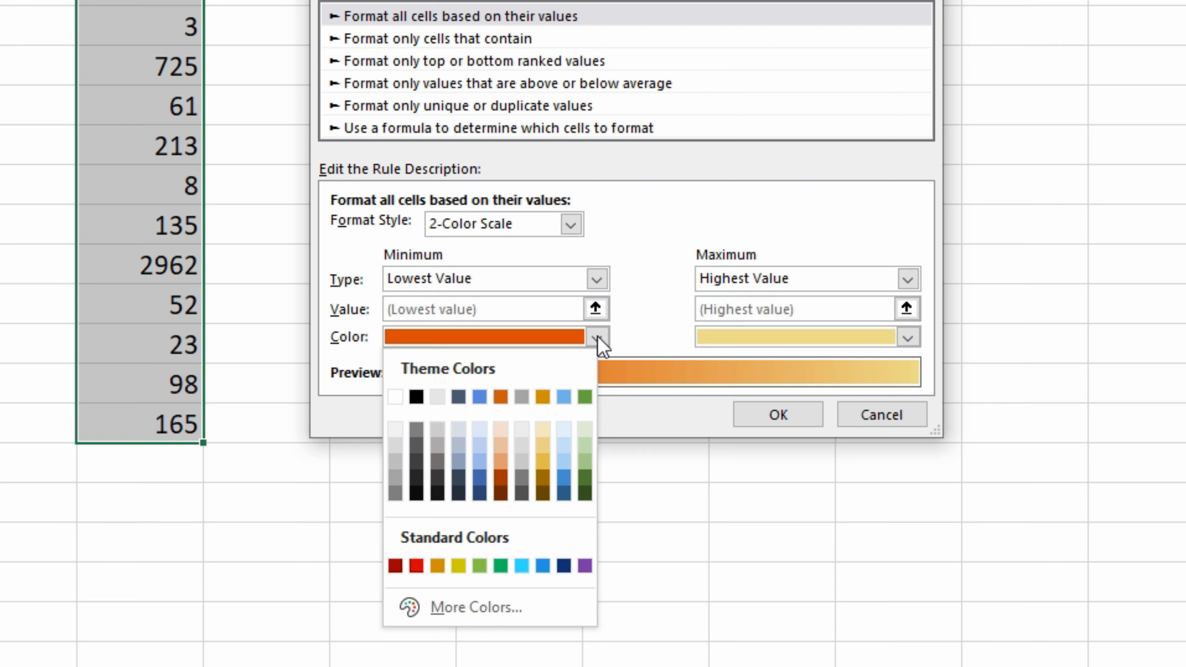
left_click(500, 445)
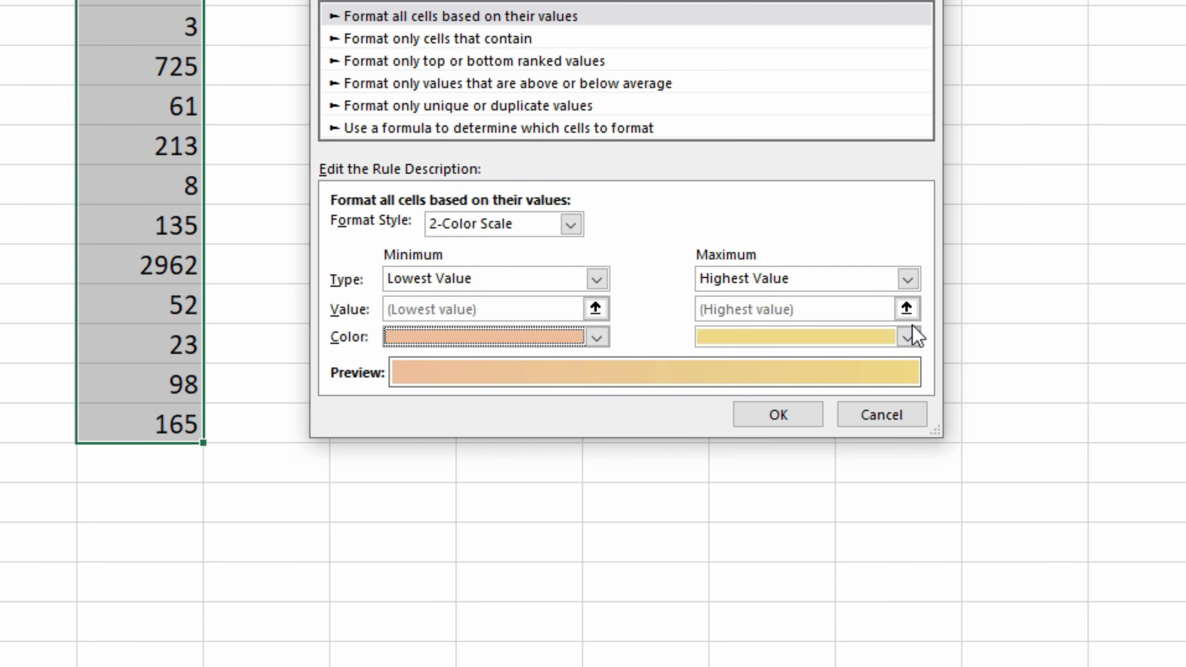
Step: Set the maximum color to dark orange and apply the 2-Color Scale rule to D3:D15
left_click(908, 337)
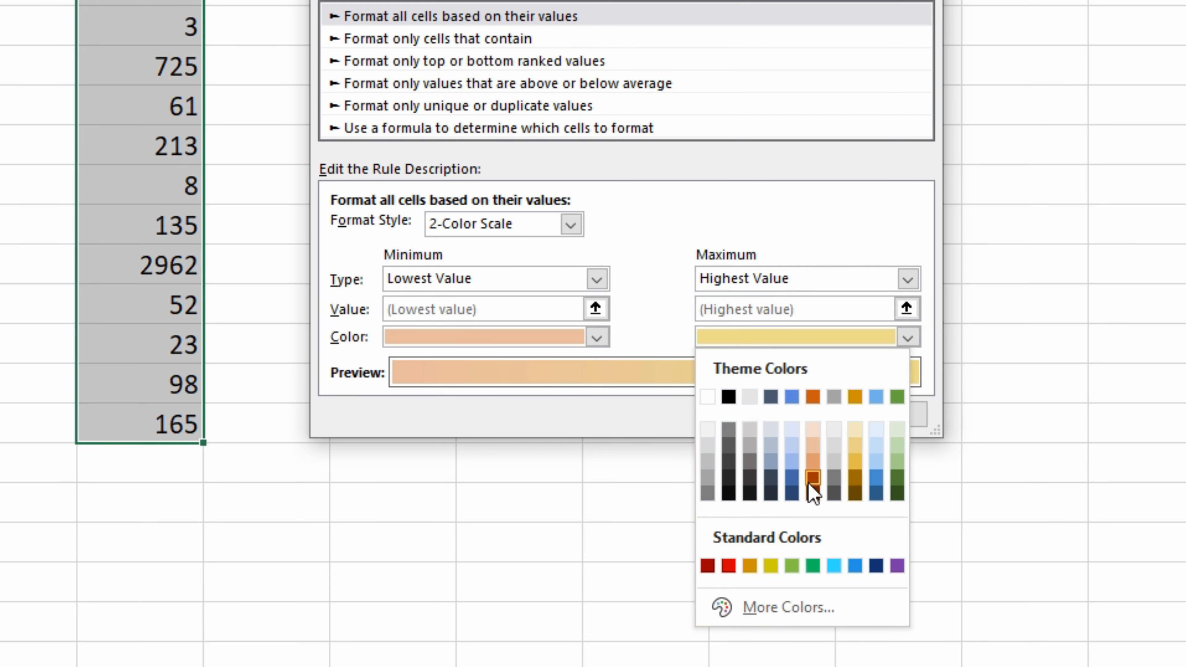
left_click(810, 483)
left_click(908, 337)
left_click(908, 338)
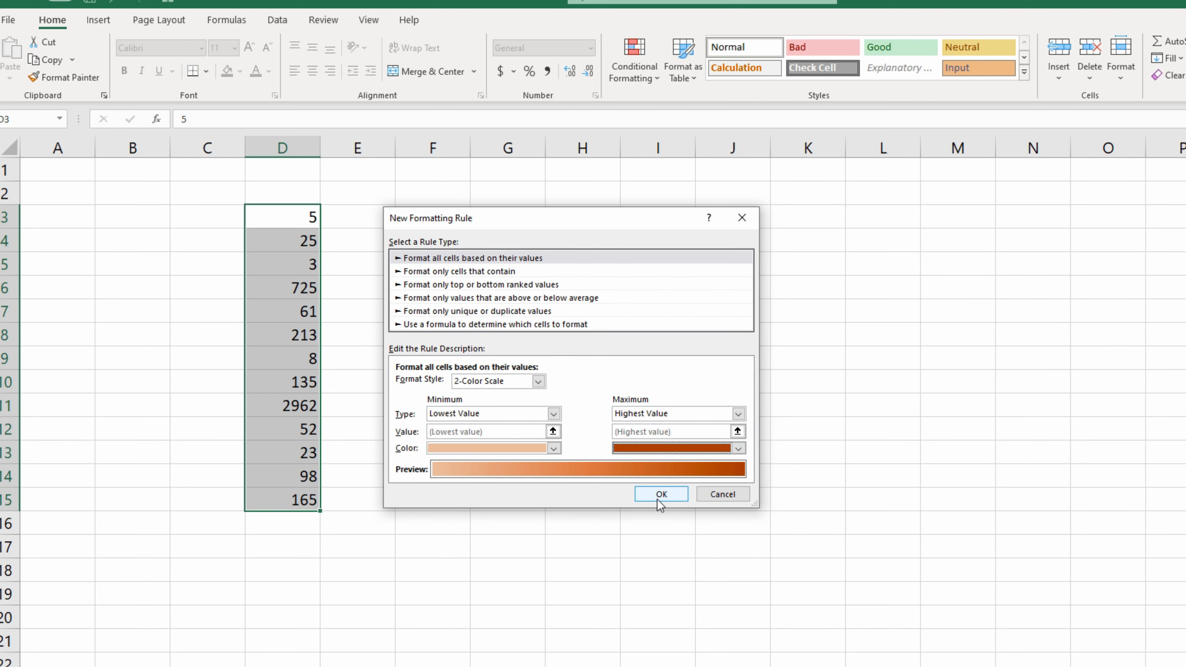
left_click(660, 496)
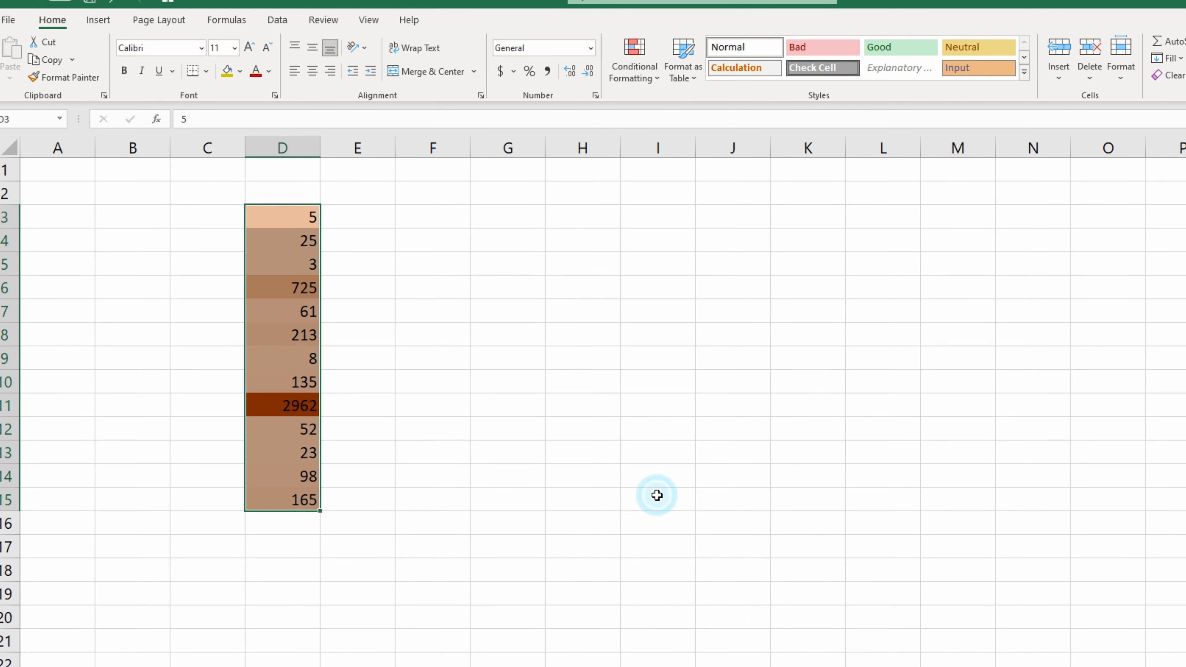
left_click(566, 358)
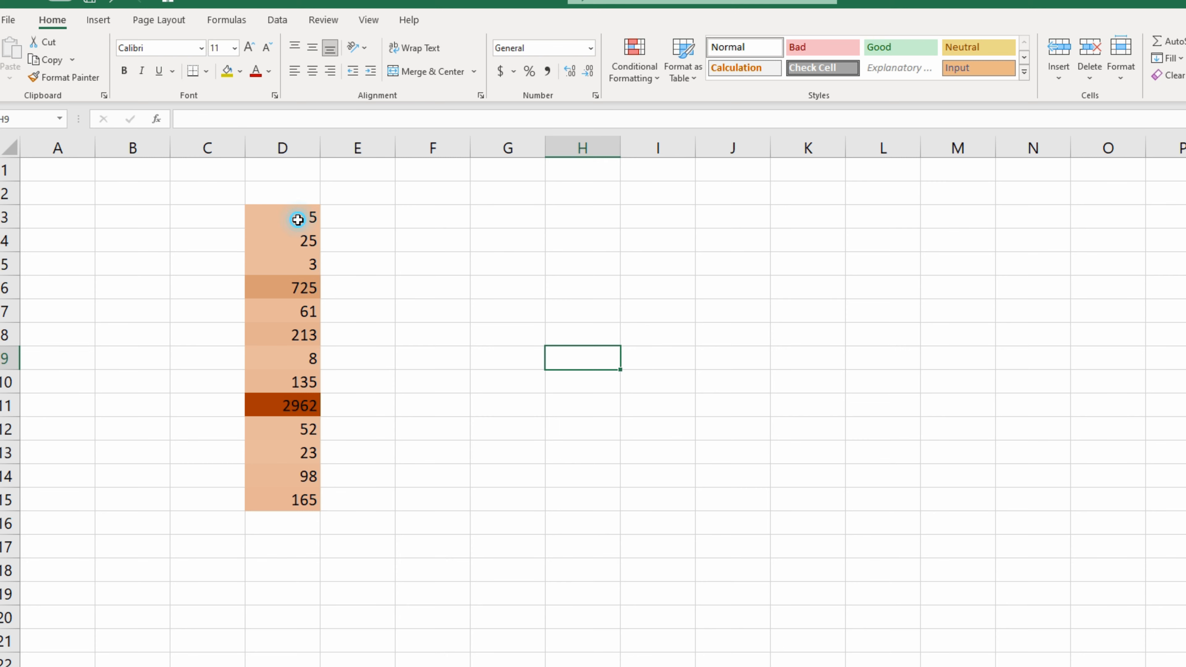
Step: Edit the existing color scale rule on D3:D15 to use the 3-Color Scale format style
left_click_drag(298, 220, 309, 500)
left_click(634, 52)
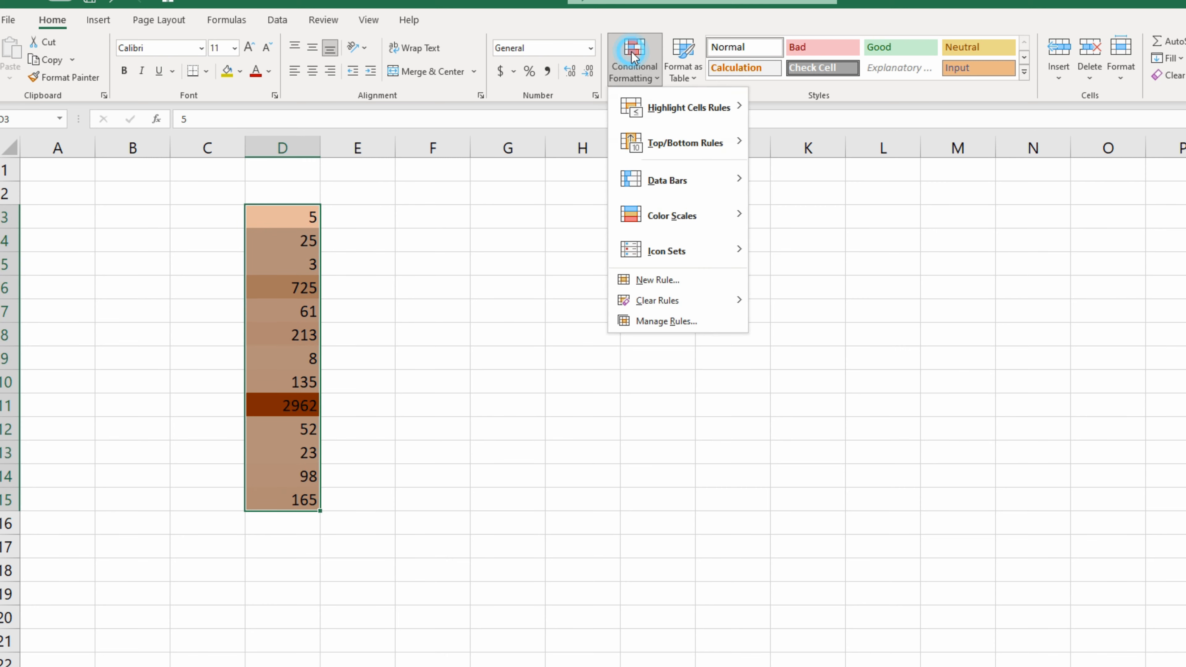
mouse_move(659, 147)
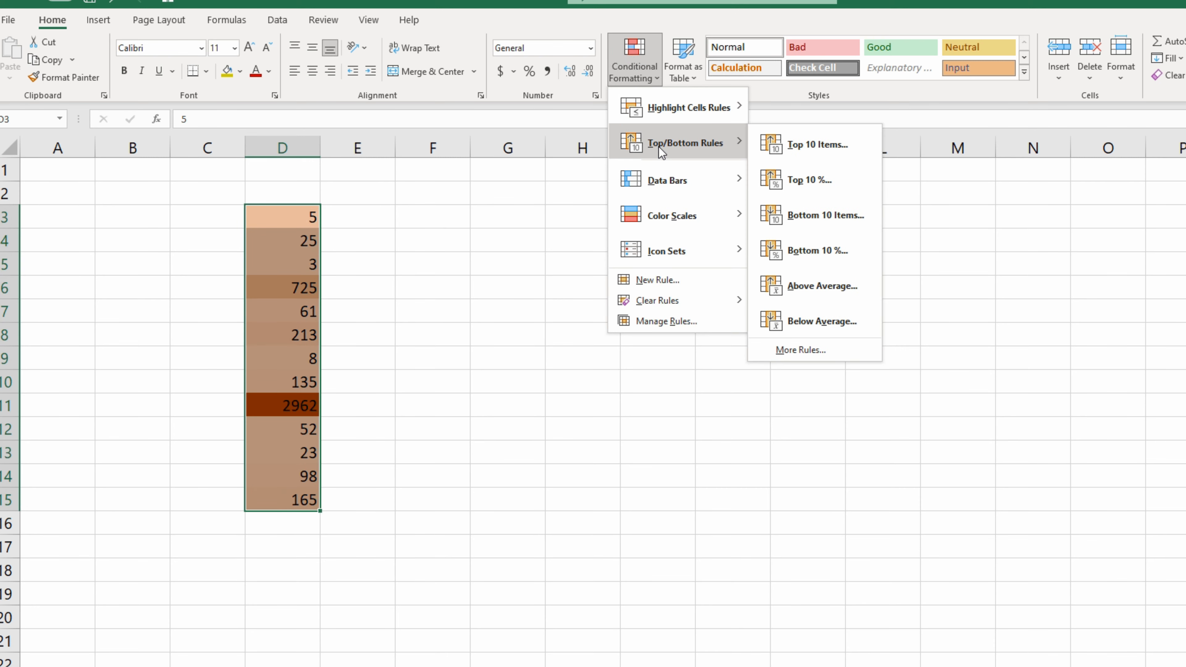
left_click(672, 323)
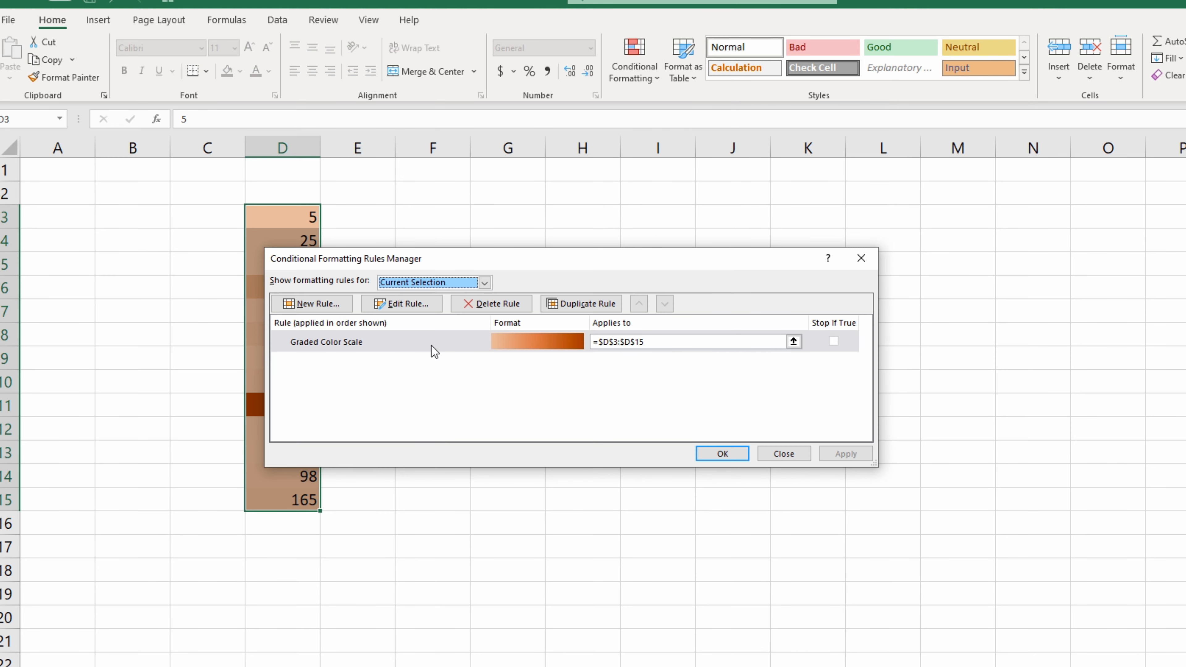
left_click(346, 346)
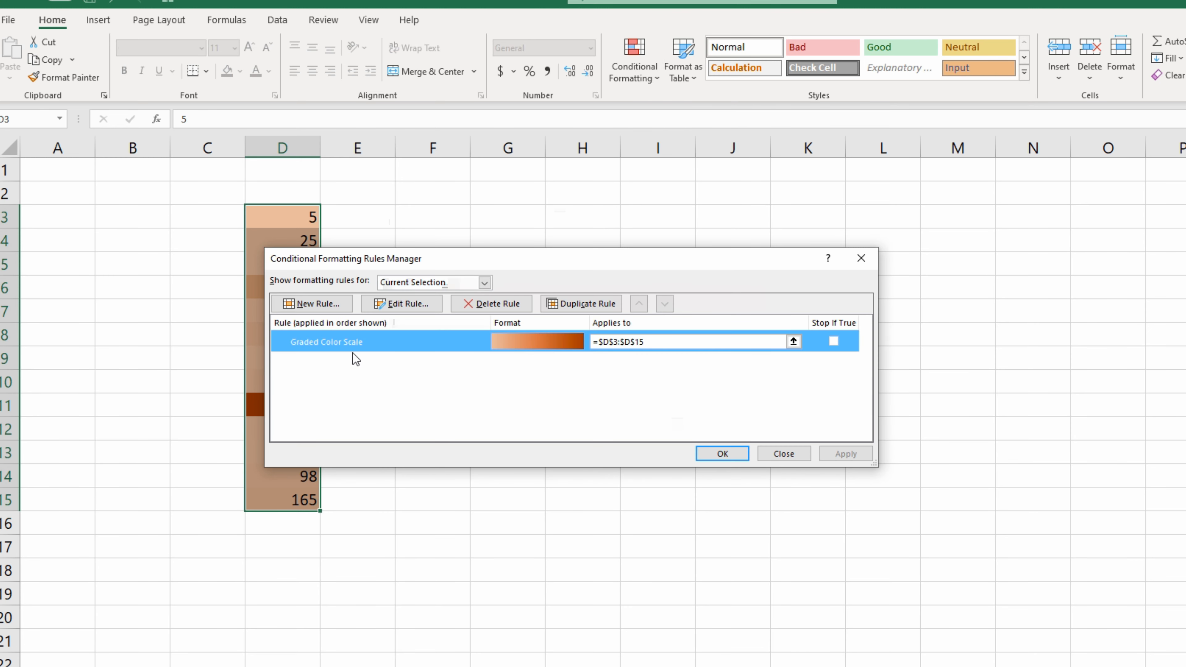
double_click(371, 342)
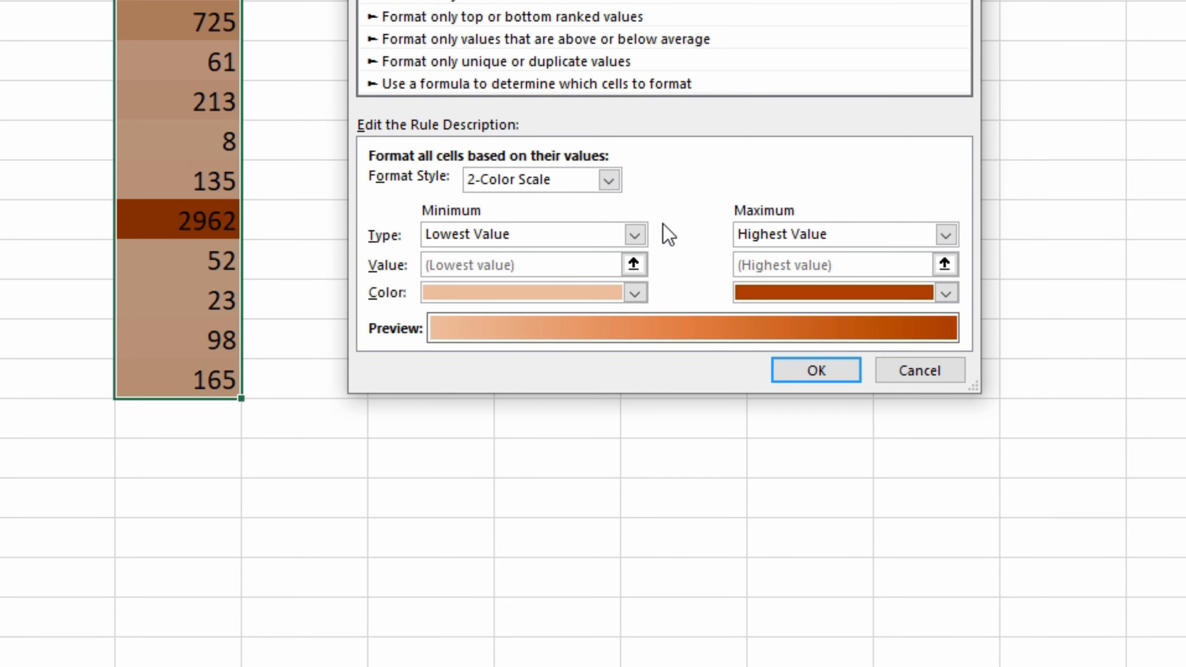
left_click(635, 233)
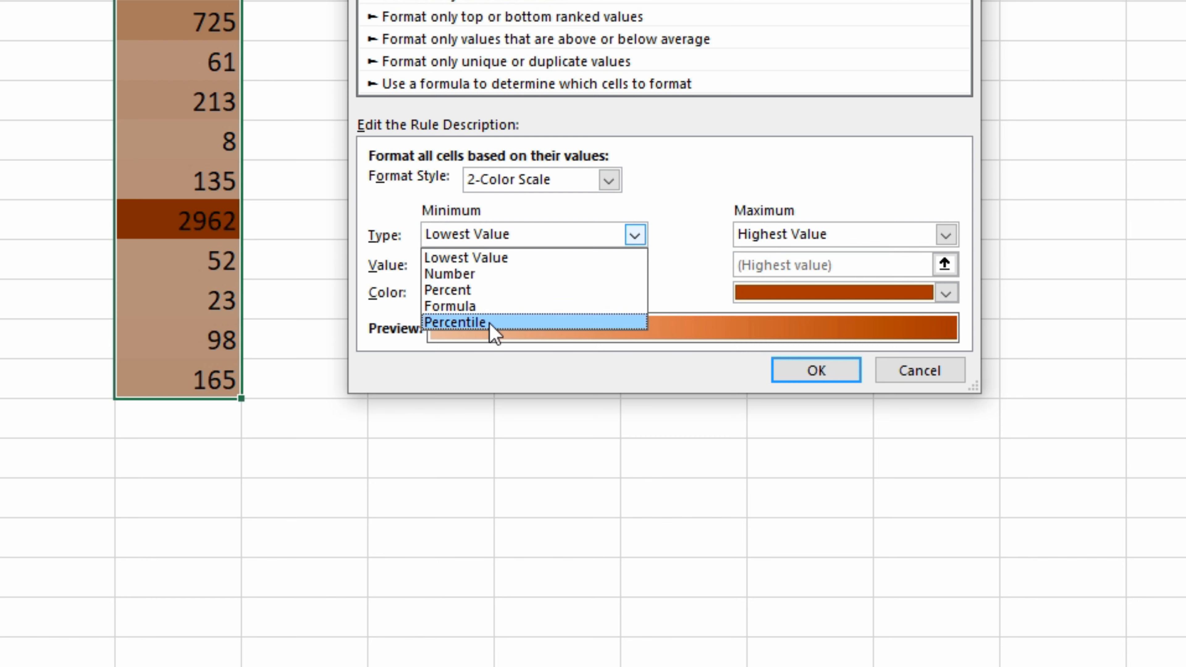
left_click(636, 236)
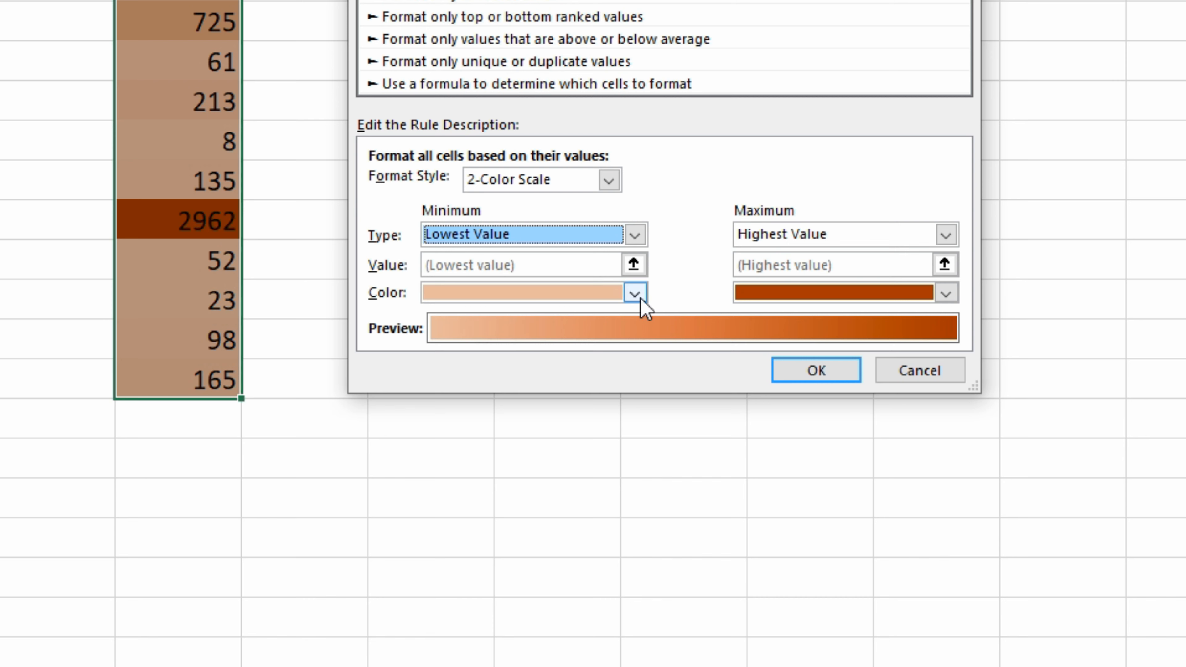
left_click(605, 182)
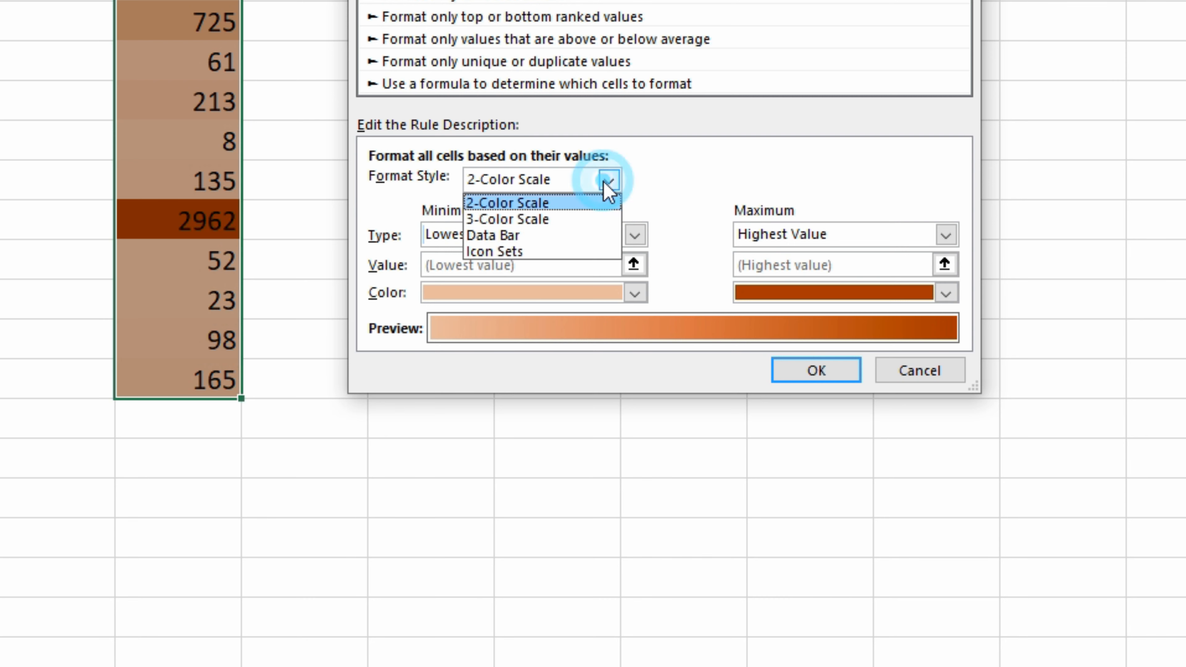
left_click(546, 220)
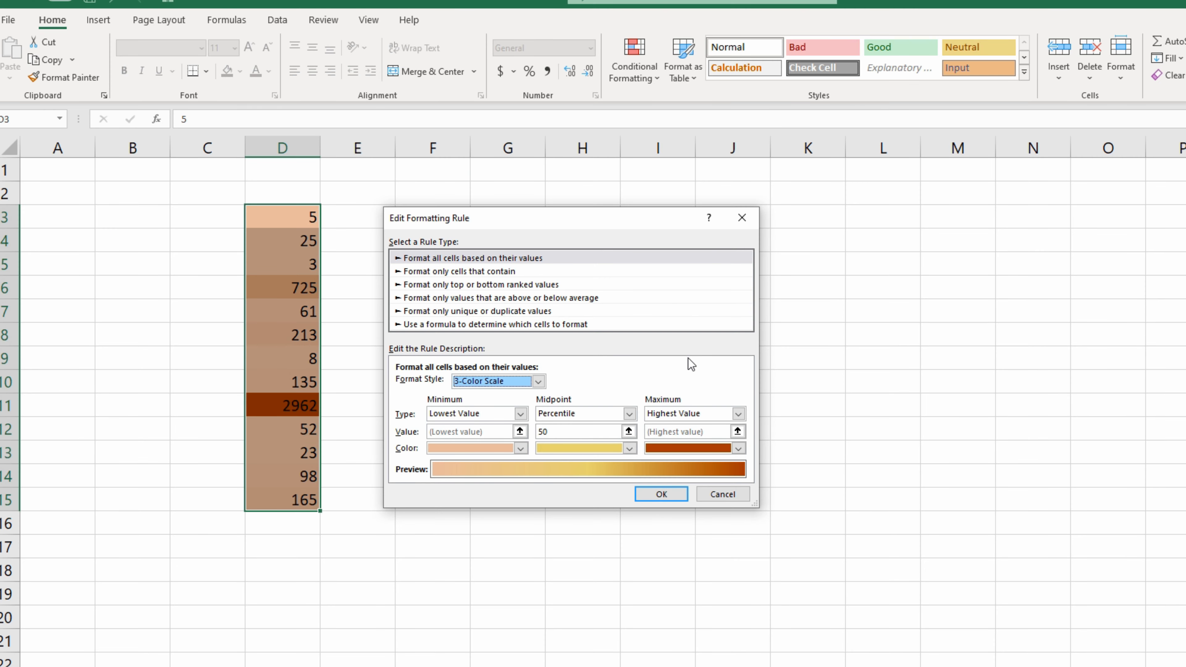
Step: Set the midpoint color to light green, keeping the Percentile type, and apply the edited rule to the range
left_click(630, 414)
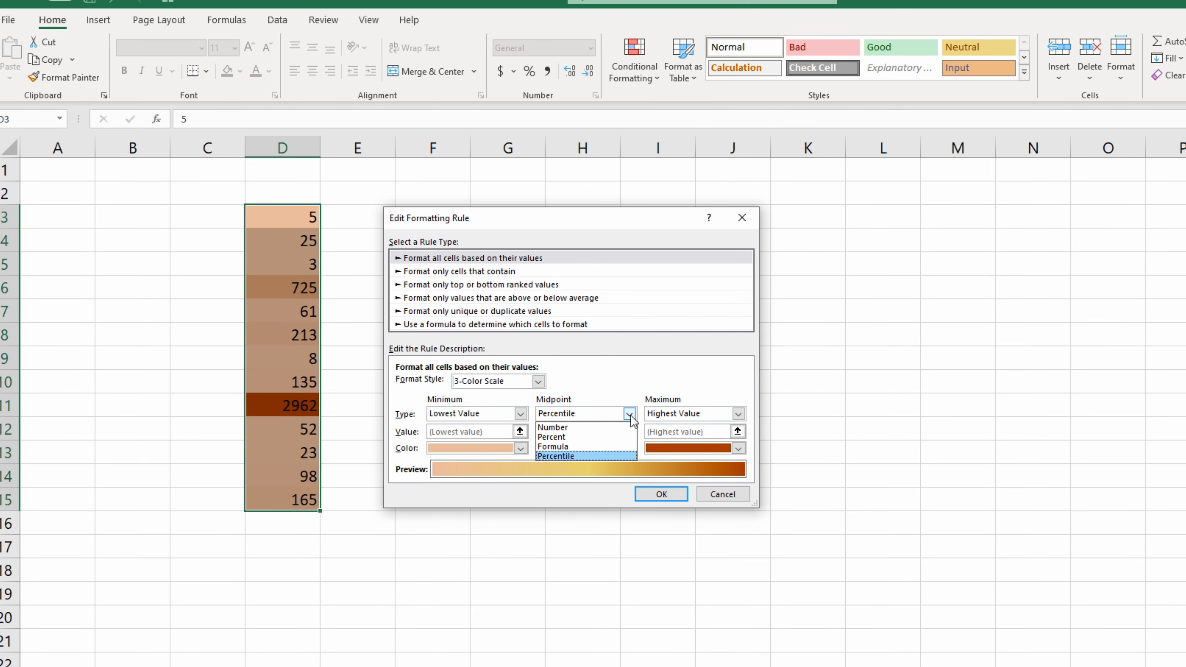
left_click(631, 415)
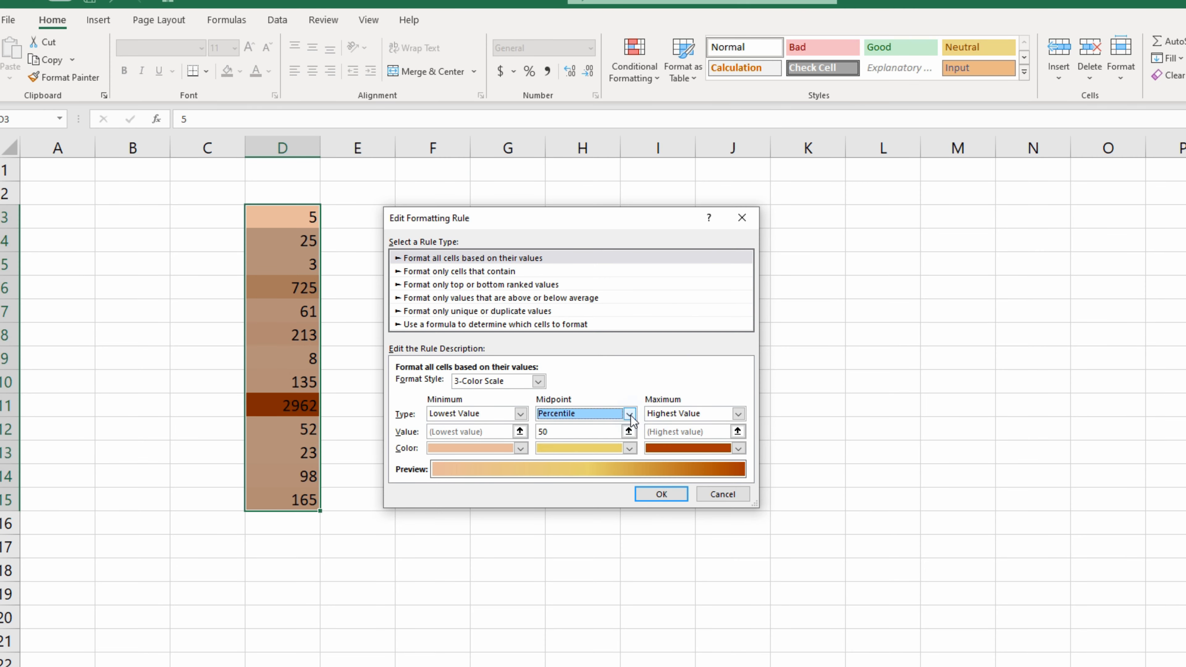
left_click(631, 449)
left_click(657, 518)
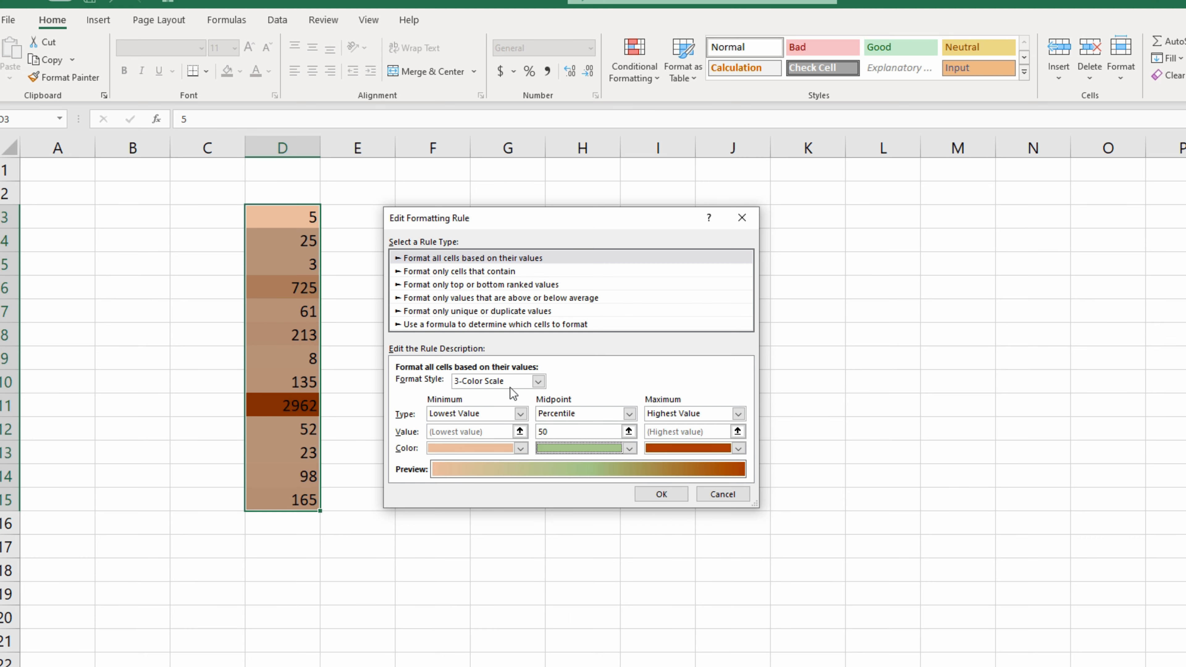
left_click(671, 496)
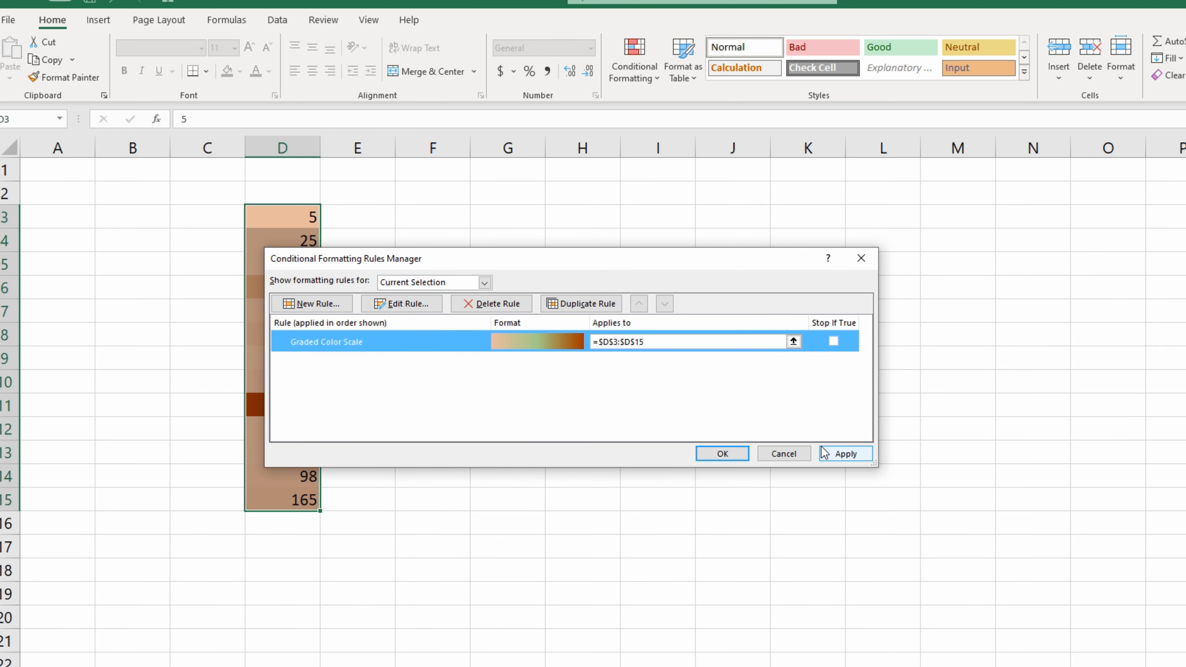
left_click(830, 454)
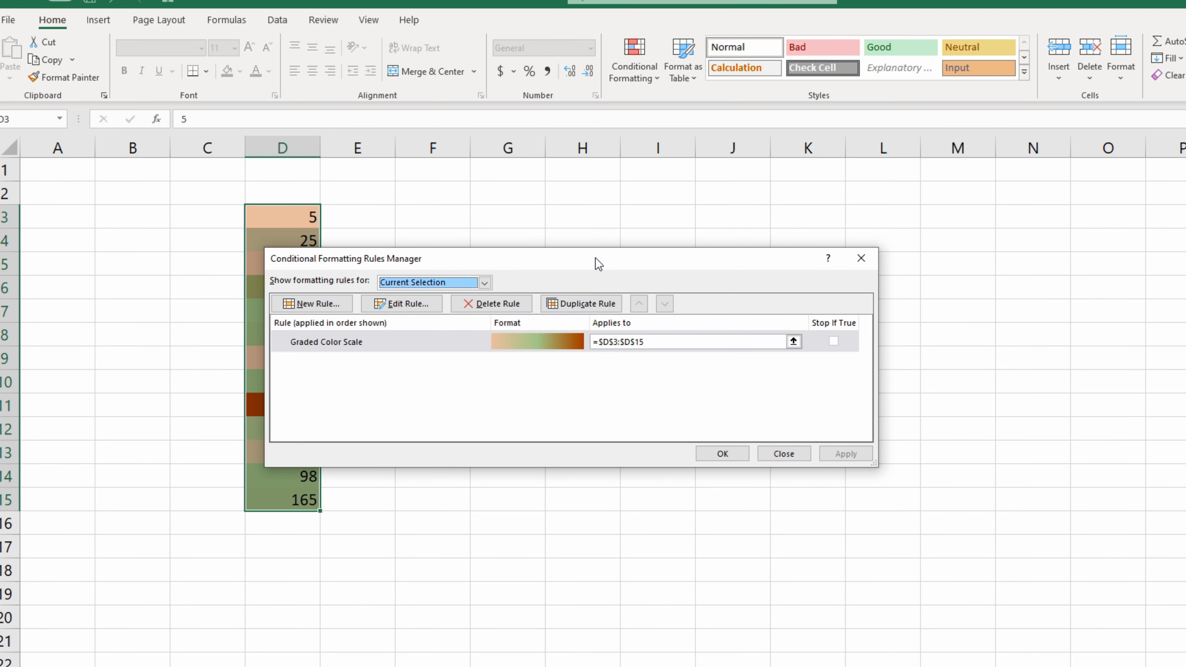
Step: Reopen the color scale rule for editing and change its format style to Data Bar
left_click_drag(595, 258, 756, 223)
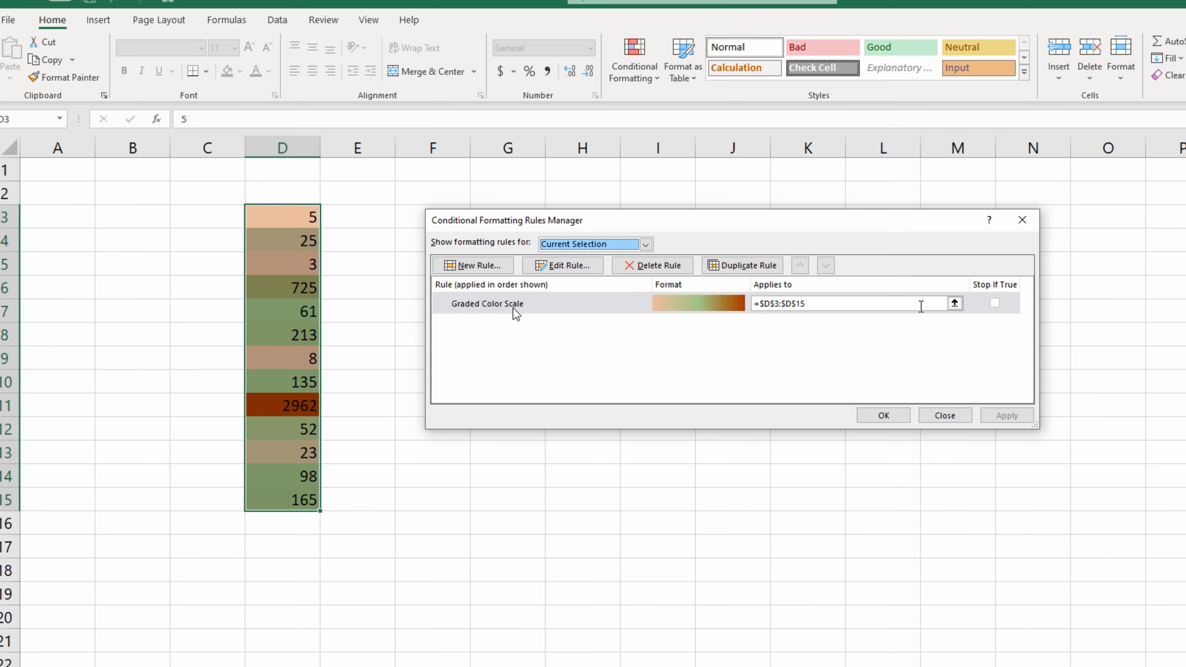
double_click(789, 148)
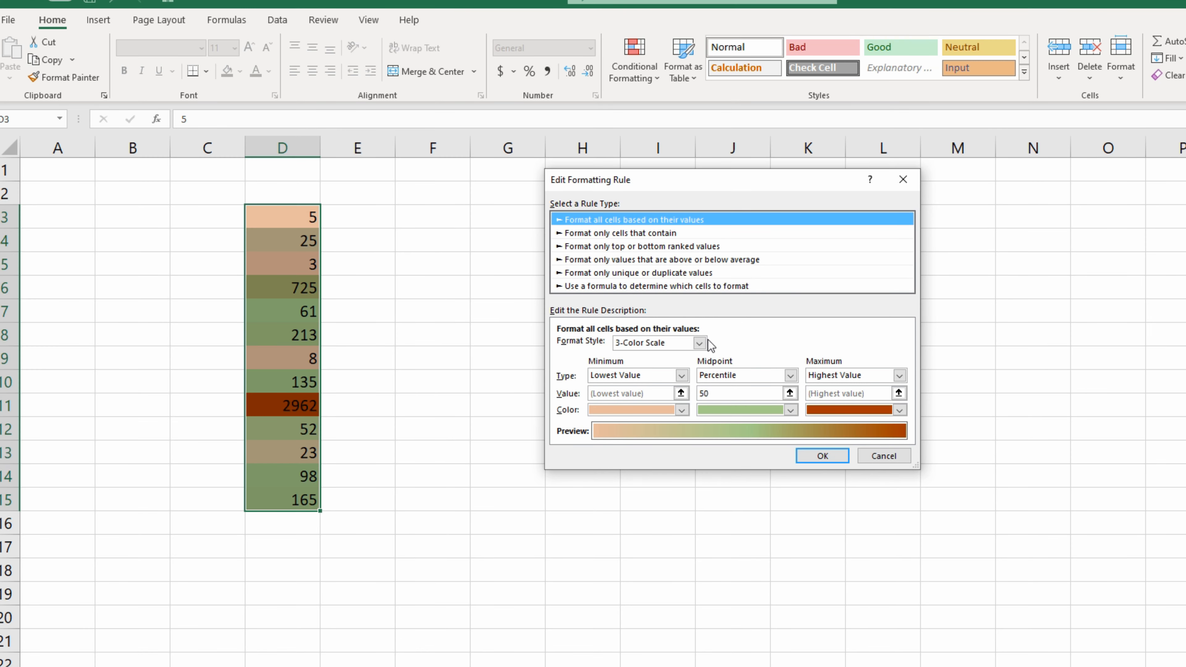
left_click(703, 343)
left_click(638, 379)
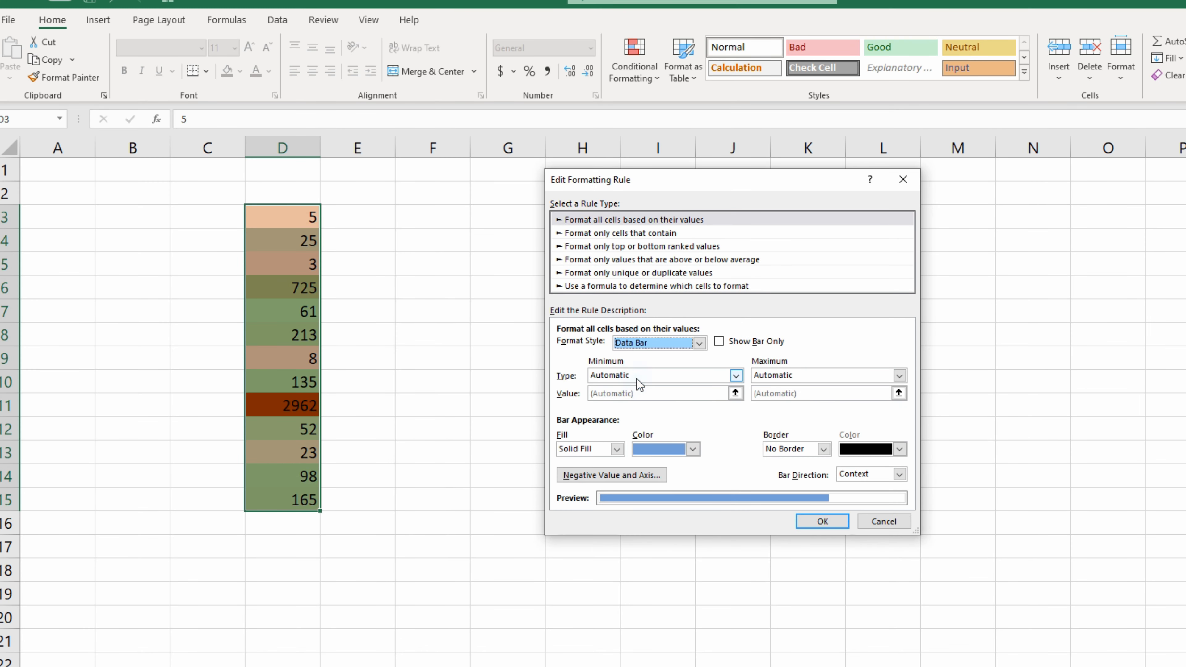
Step: Give the data bars a Solid Border, keeping the blue solid fill
left_click(848, 323)
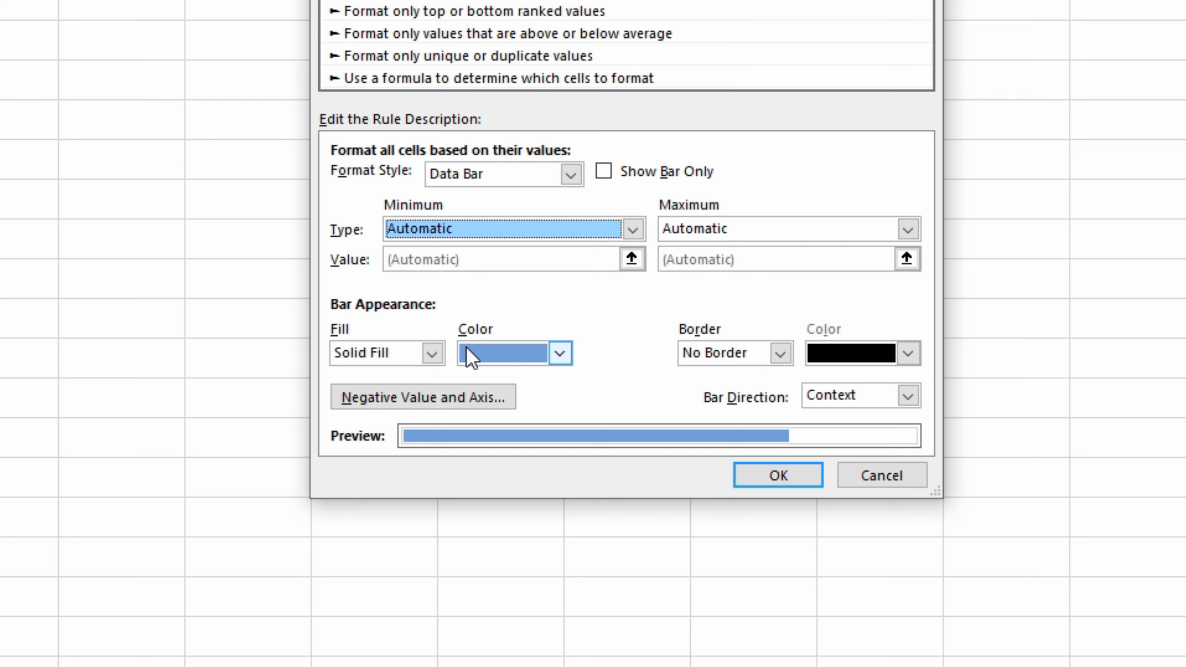
left_click(563, 354)
left_click(563, 354)
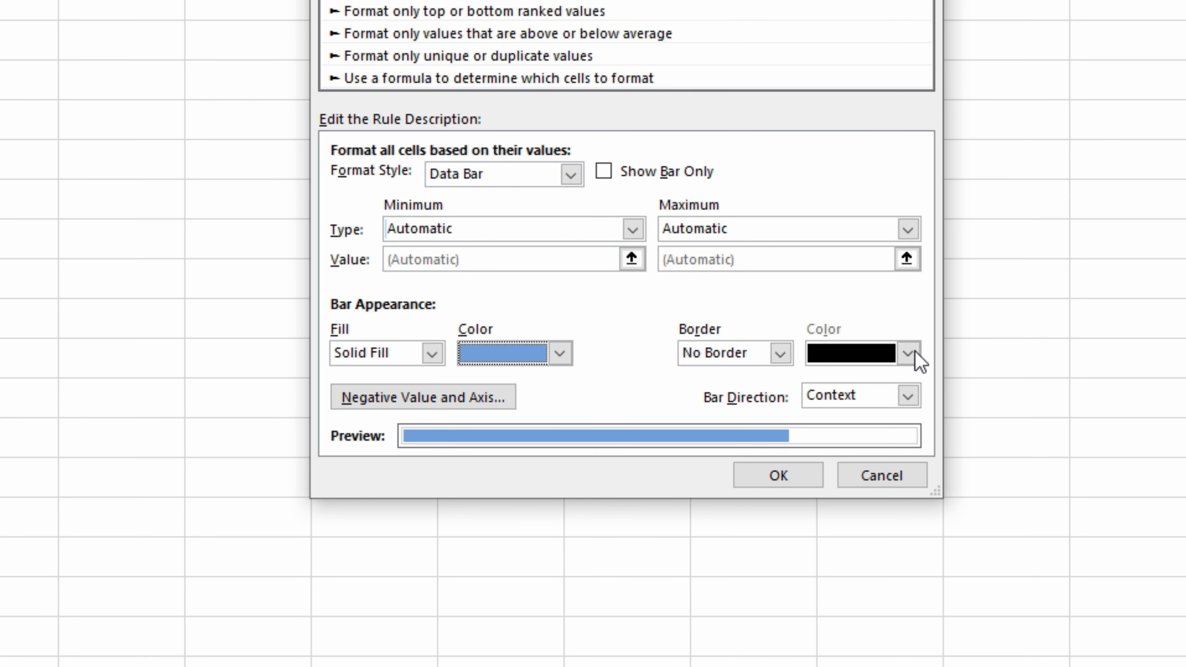
left_click(780, 354)
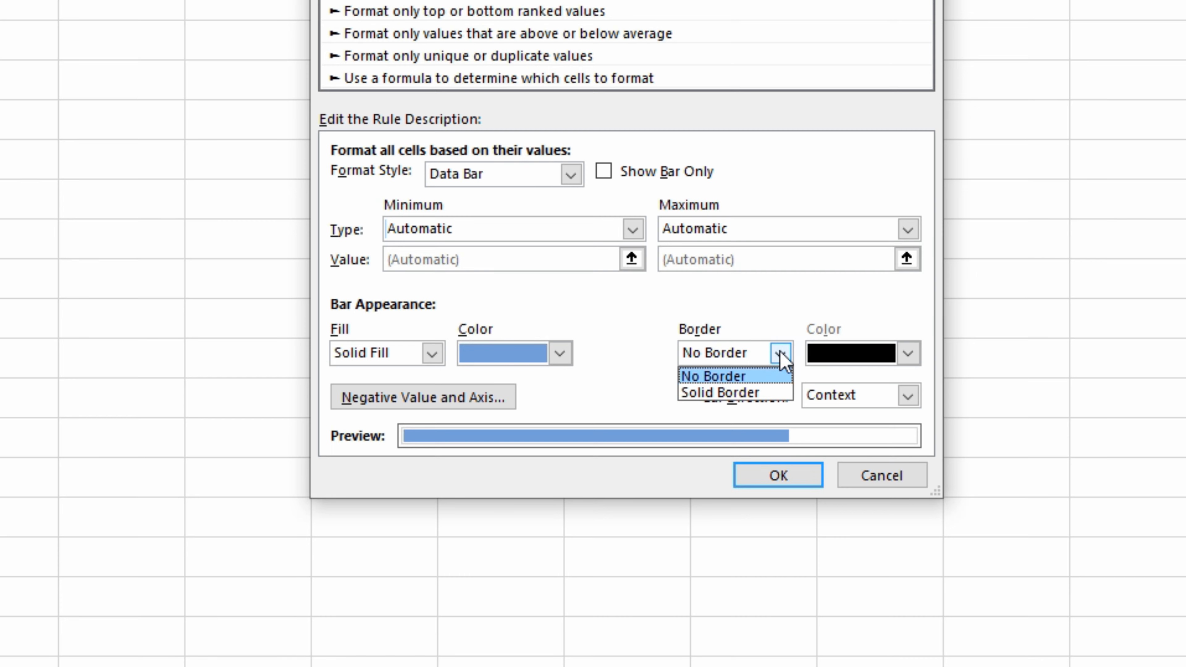
left_click(765, 393)
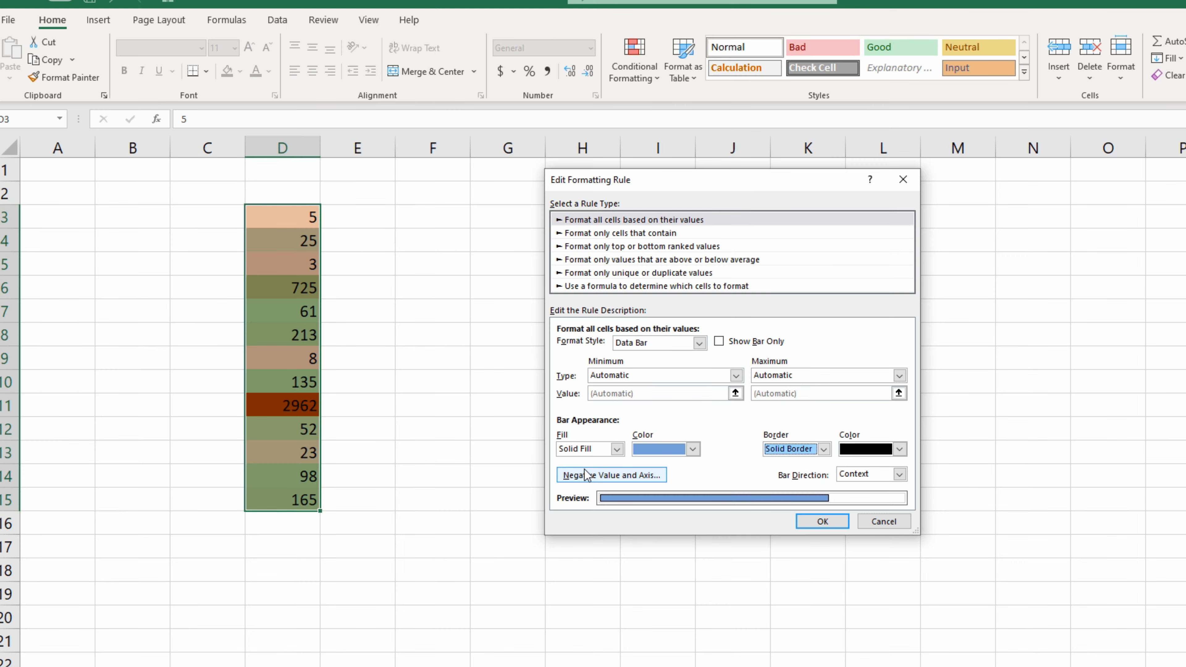
Step: Check the Negative Value and Axis settings without changing them, and apply the data bar rule to D3:D15
left_click(379, 397)
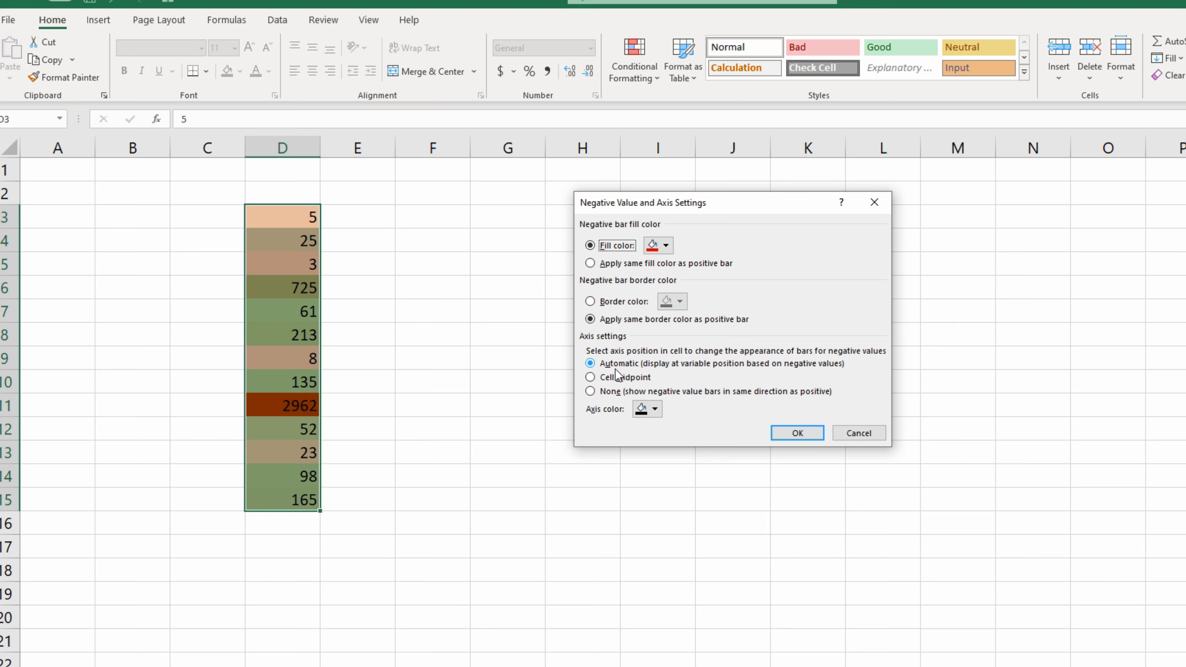
left_click(860, 431)
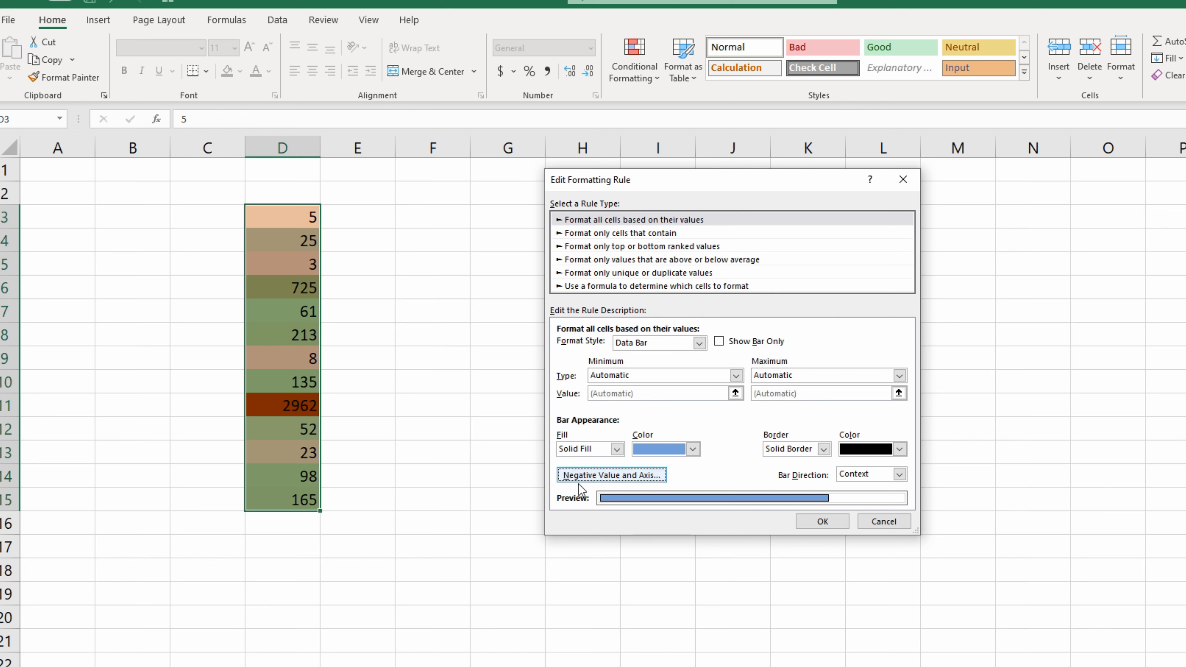
left_click(578, 377)
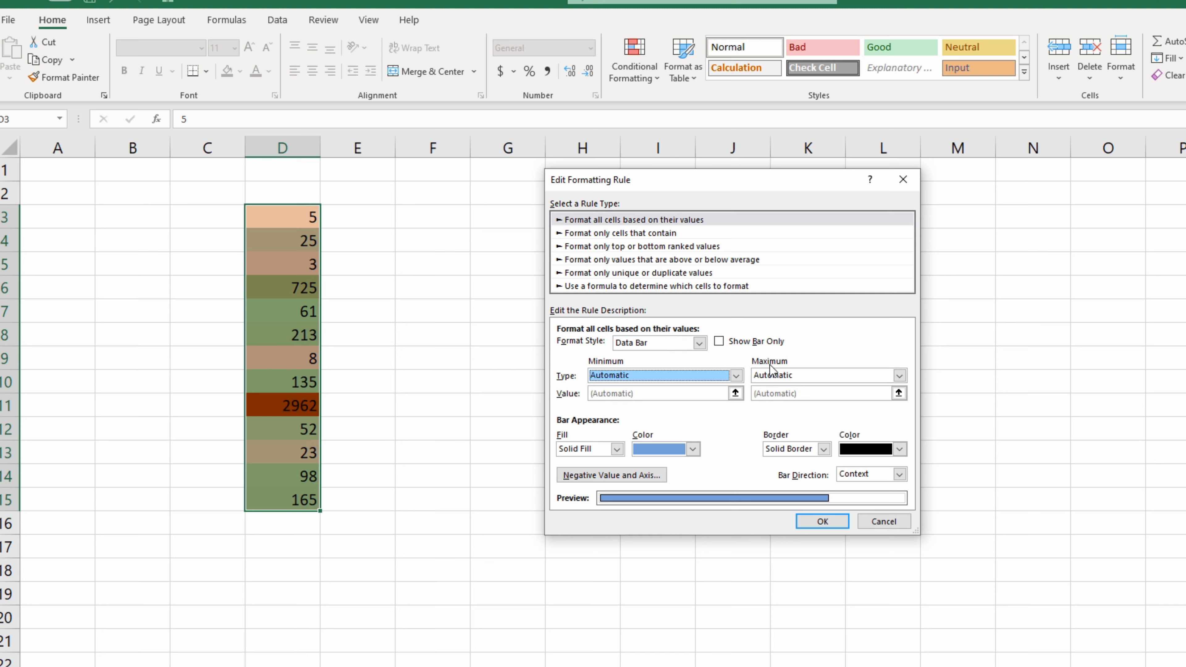
left_click(822, 525)
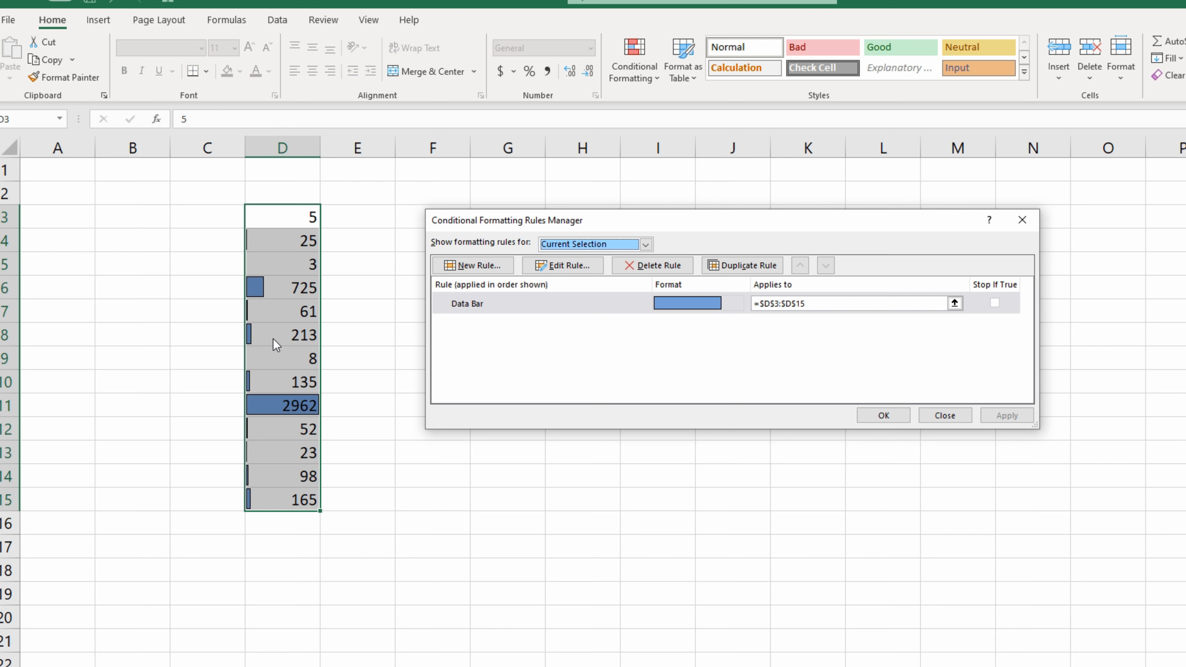
Step: Reopen the data bar rule for editing and change its format style to Icon Sets, keeping the red, yellow and green circles
double_click(570, 313)
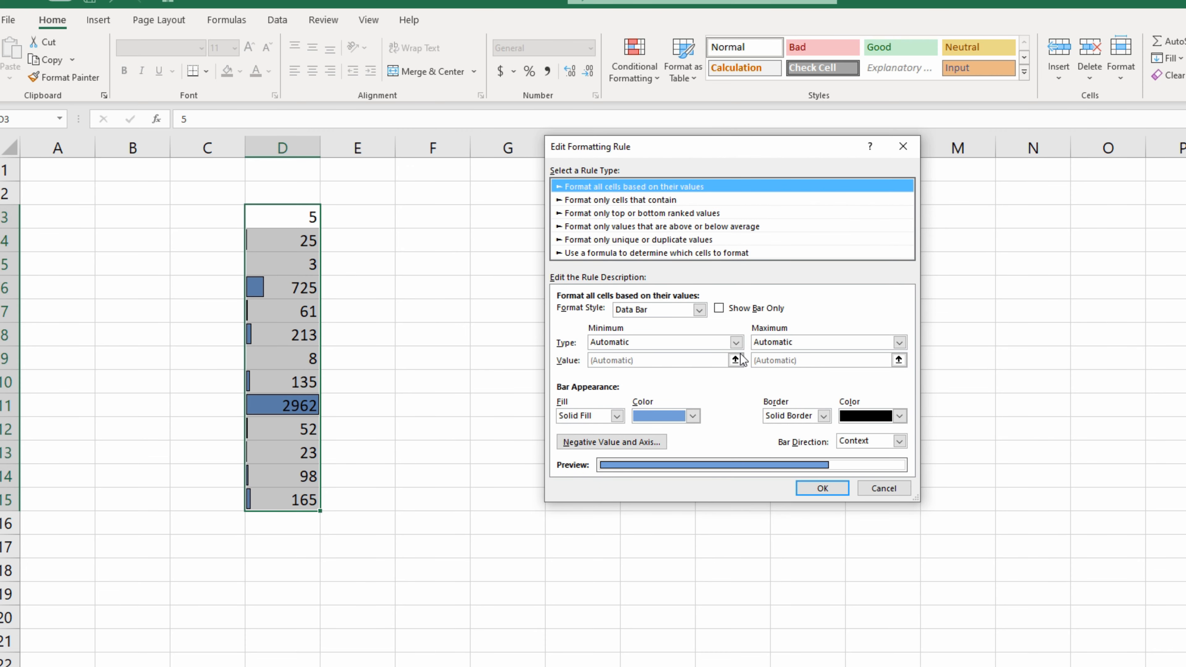
left_click(699, 310)
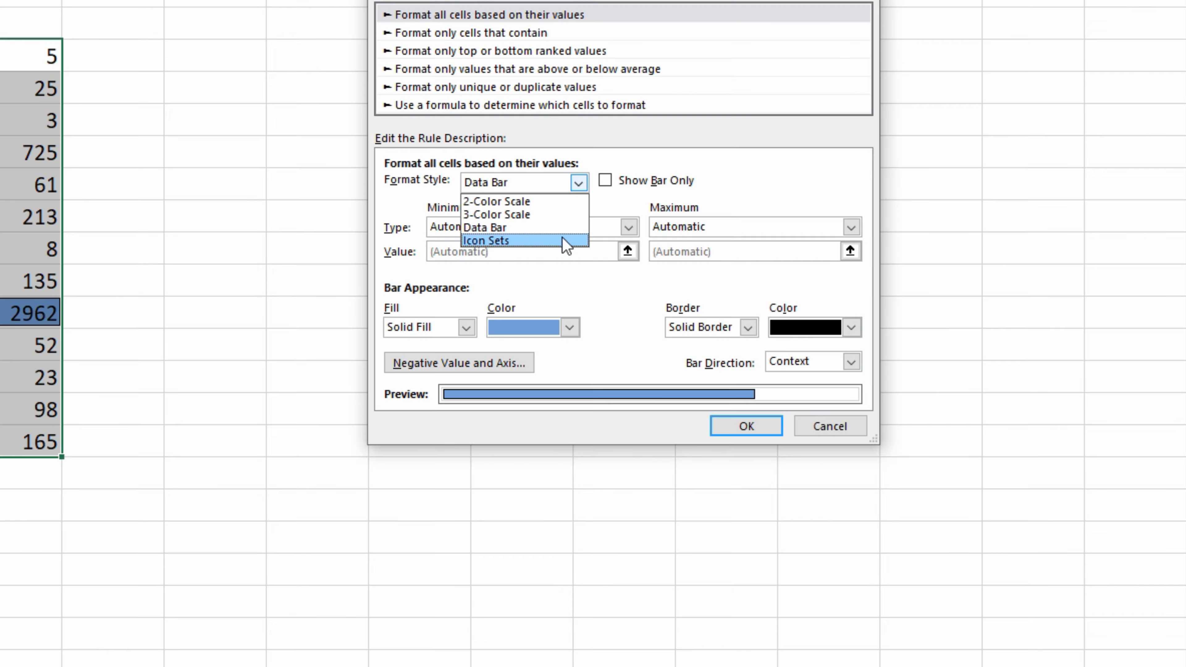
left_click(663, 354)
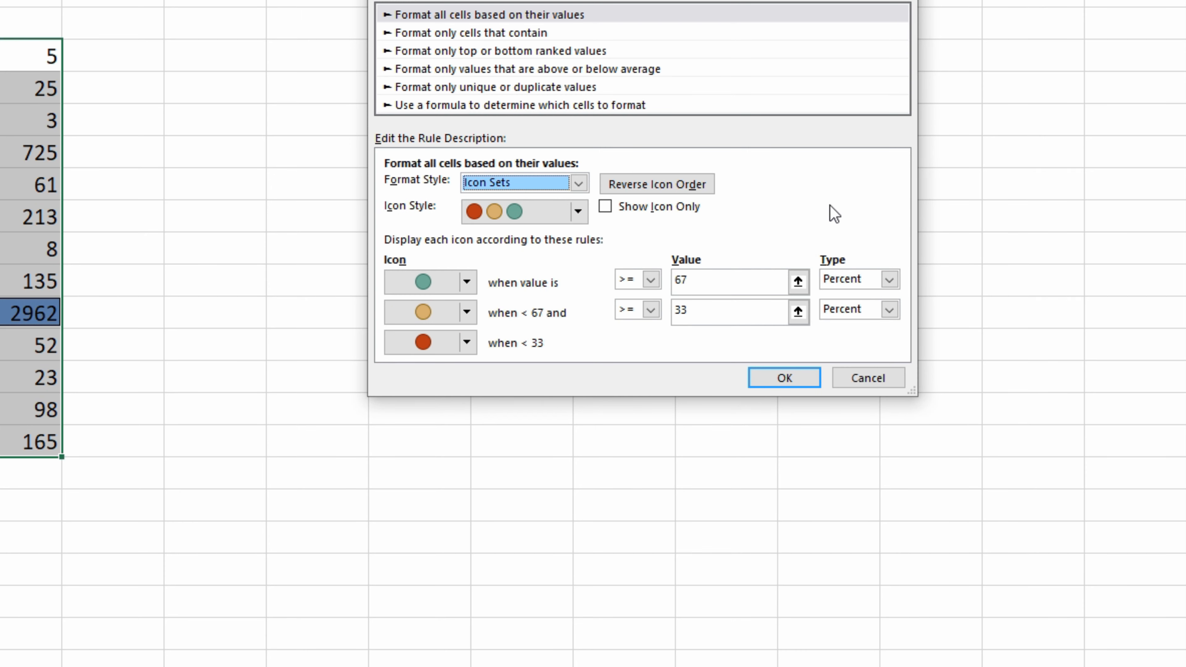
left_click(579, 214)
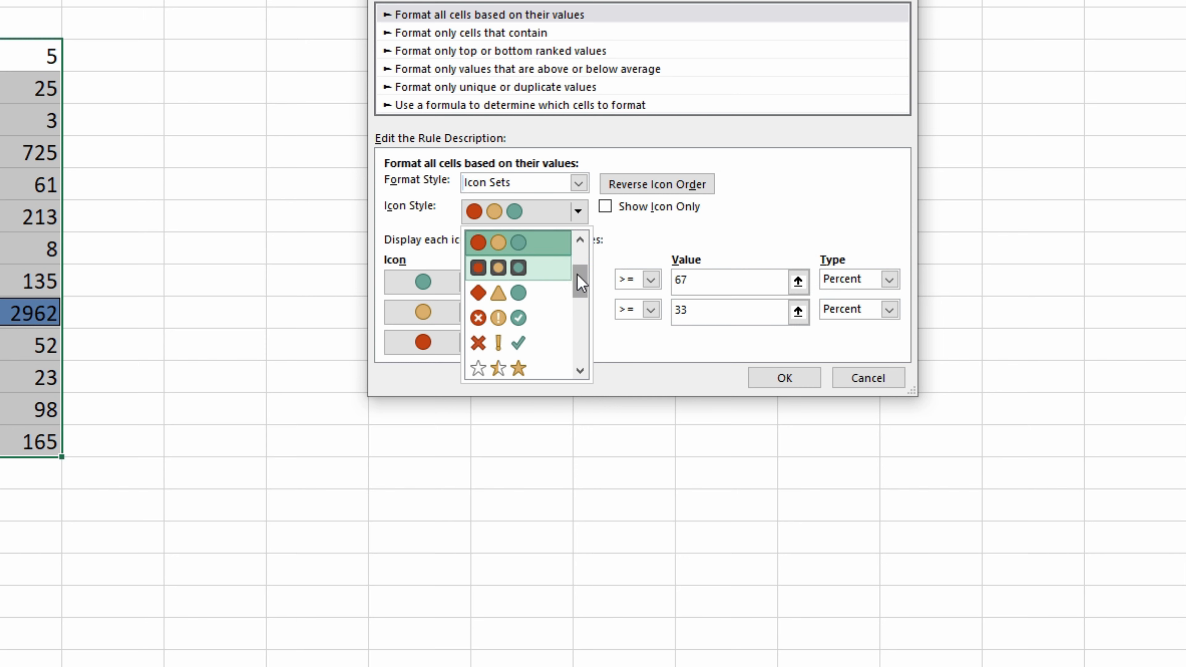
left_click_drag(578, 275, 582, 234)
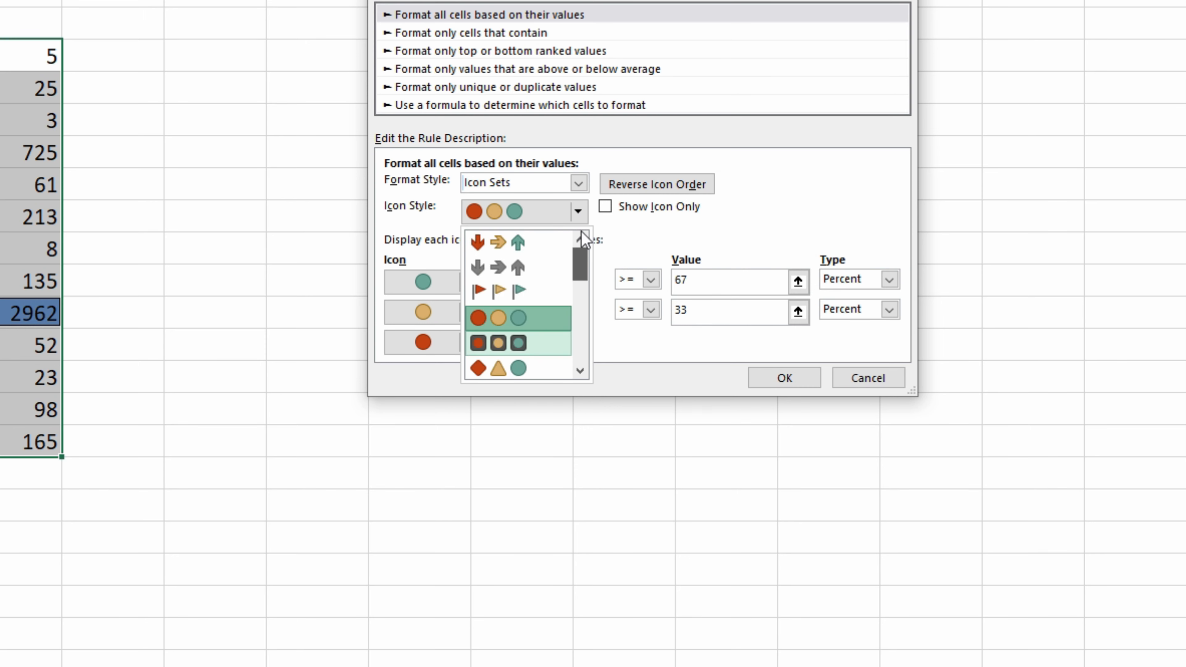
left_click(580, 215)
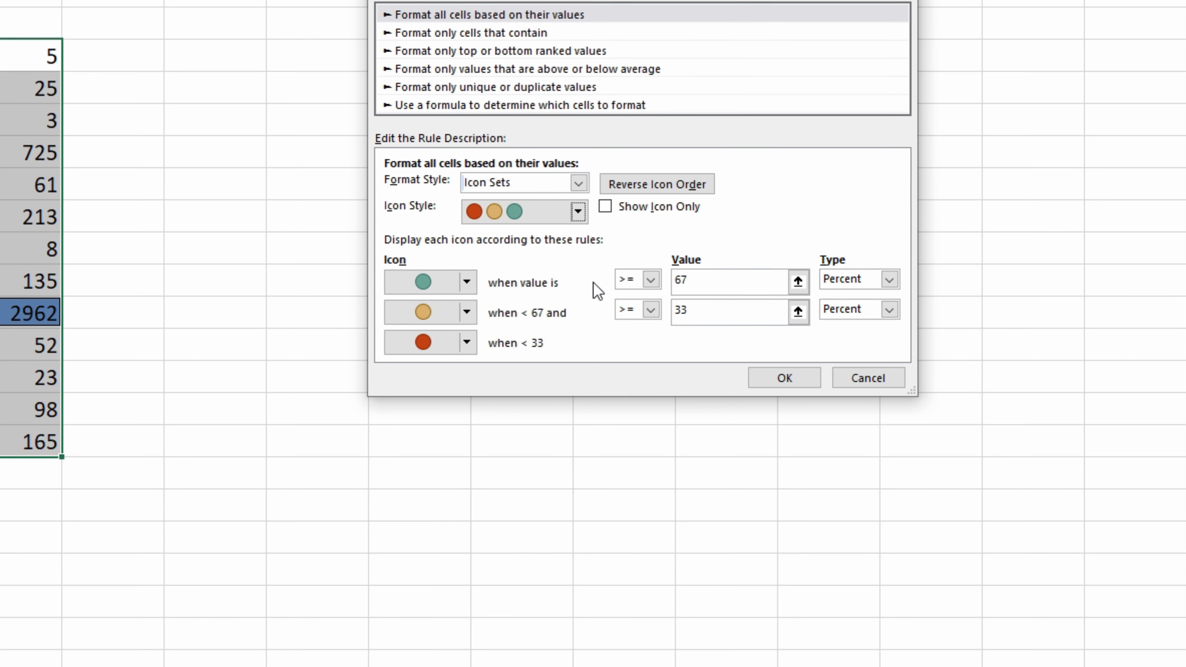
Step: Check the icon threshold type options, keeping 67 and 33 Percent, and apply the icon set rule to D3:D15
left_click(683, 280)
left_click(889, 310)
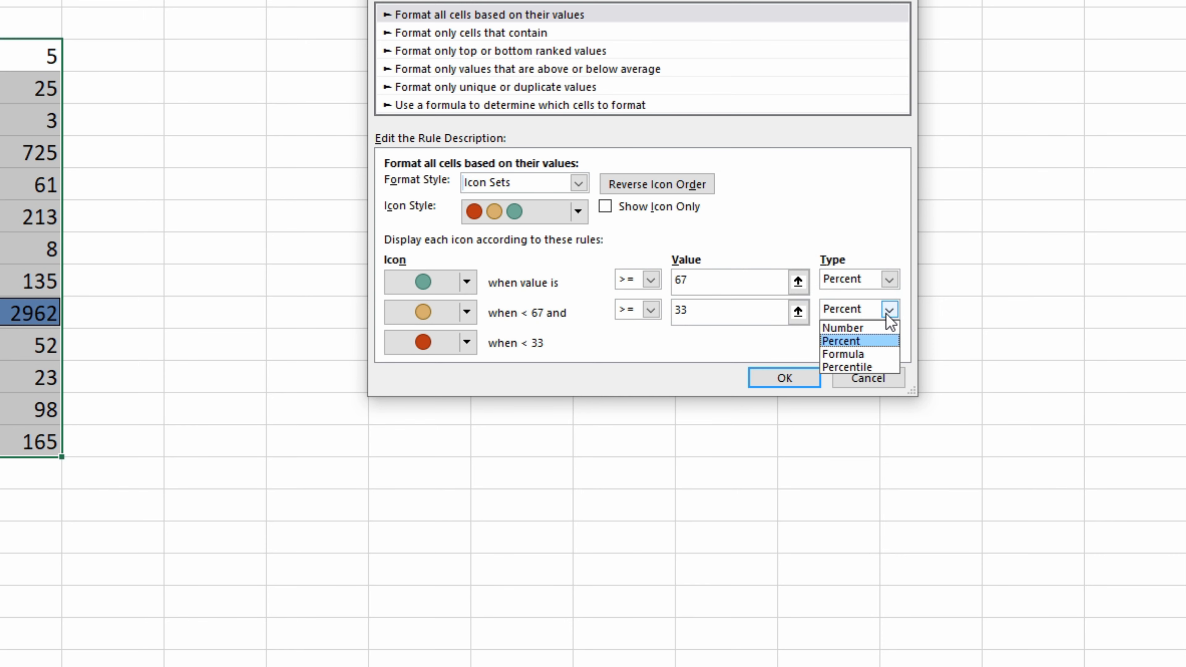
left_click(887, 314)
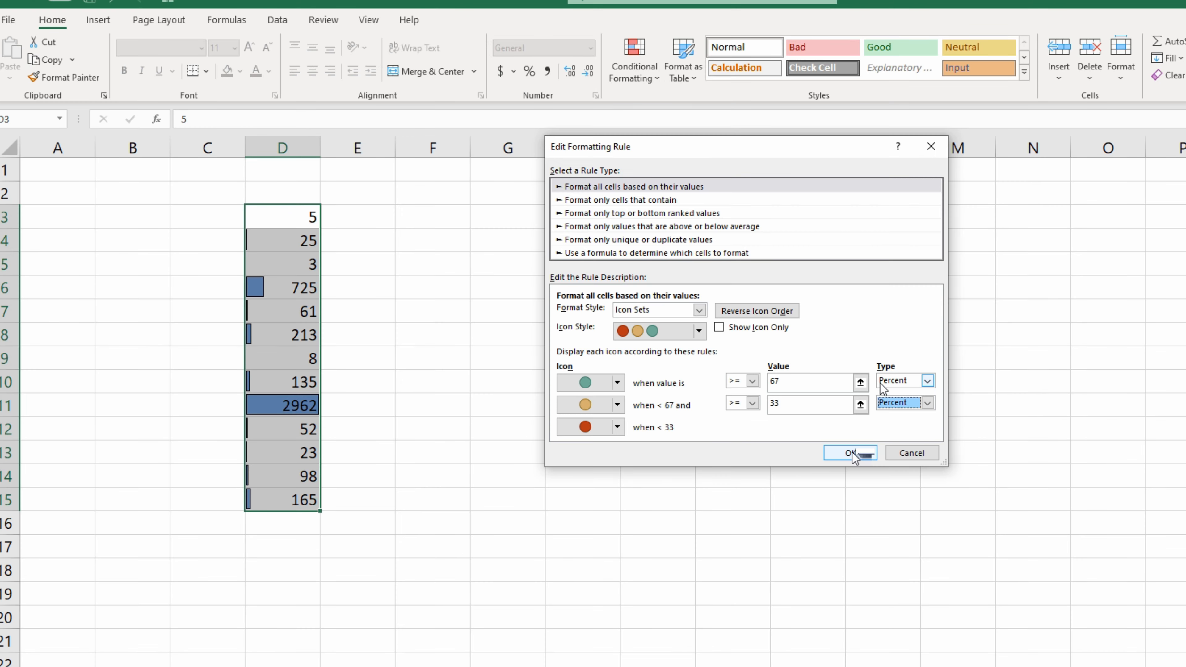
left_click(786, 381)
left_click(1006, 416)
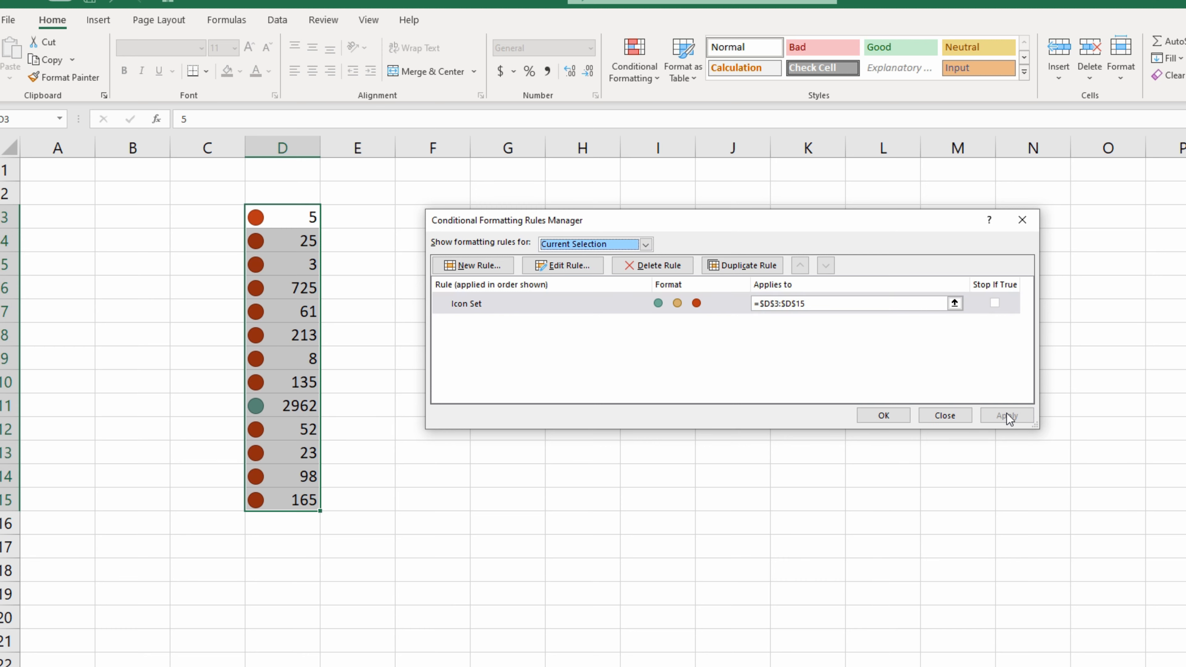
Step: Reopen the icon set rule for editing and set the type of both the green and yellow icon thresholds to Number
double_click(638, 305)
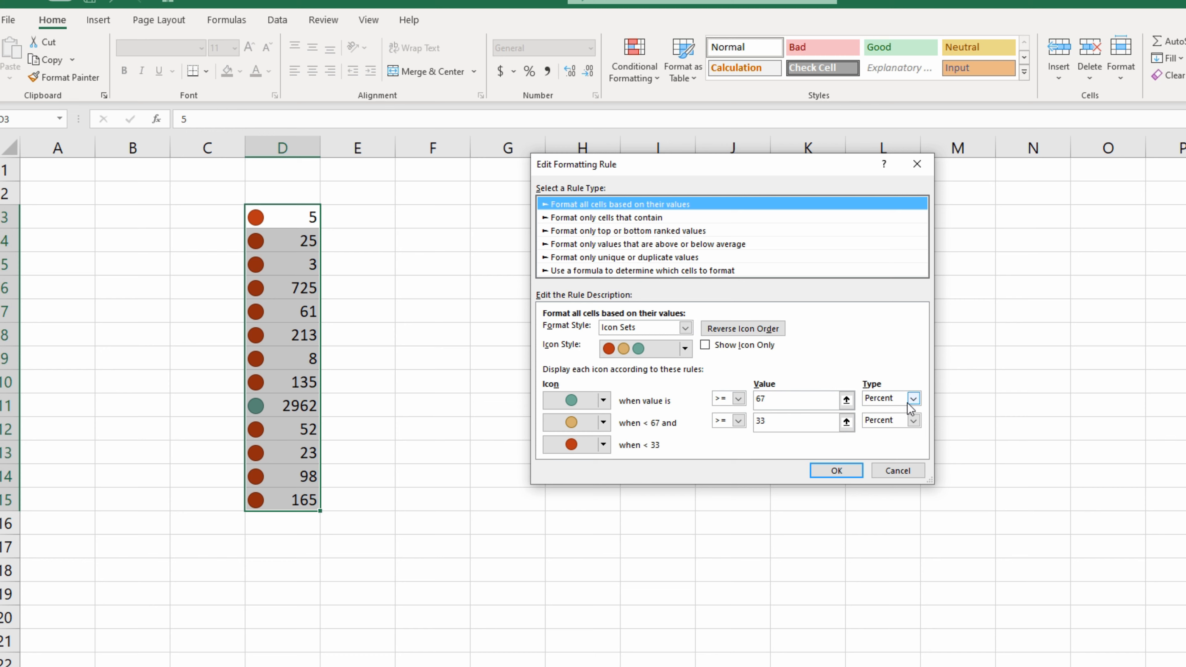
left_click(914, 399)
left_click(882, 412)
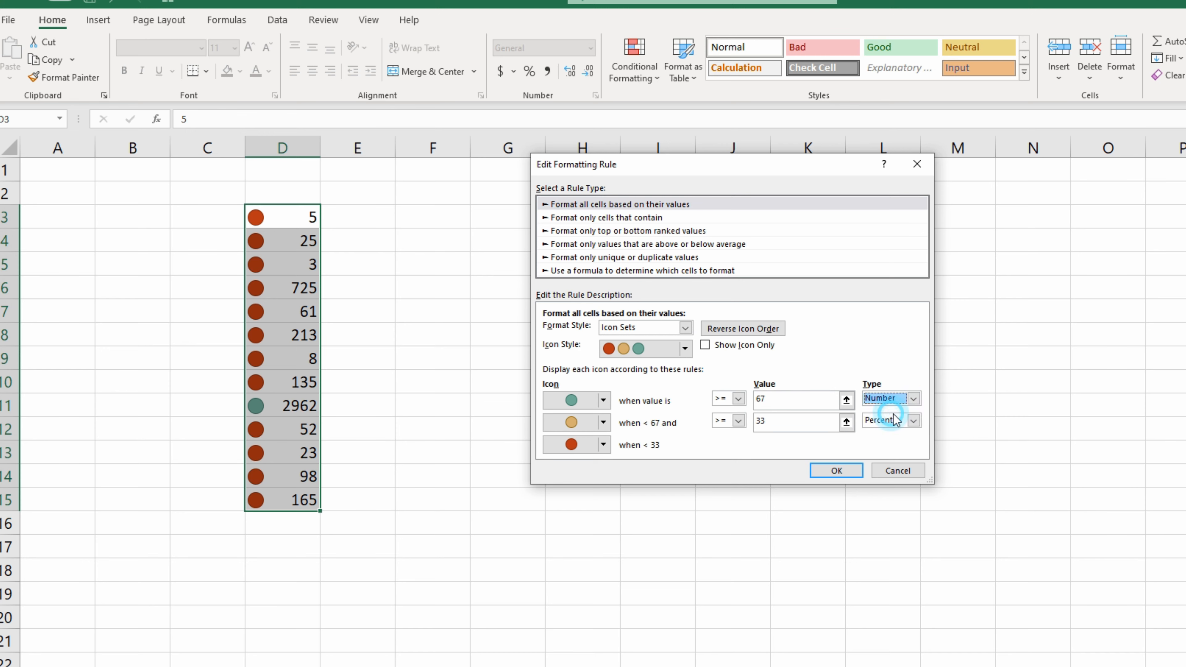
left_click(913, 420)
left_click(903, 435)
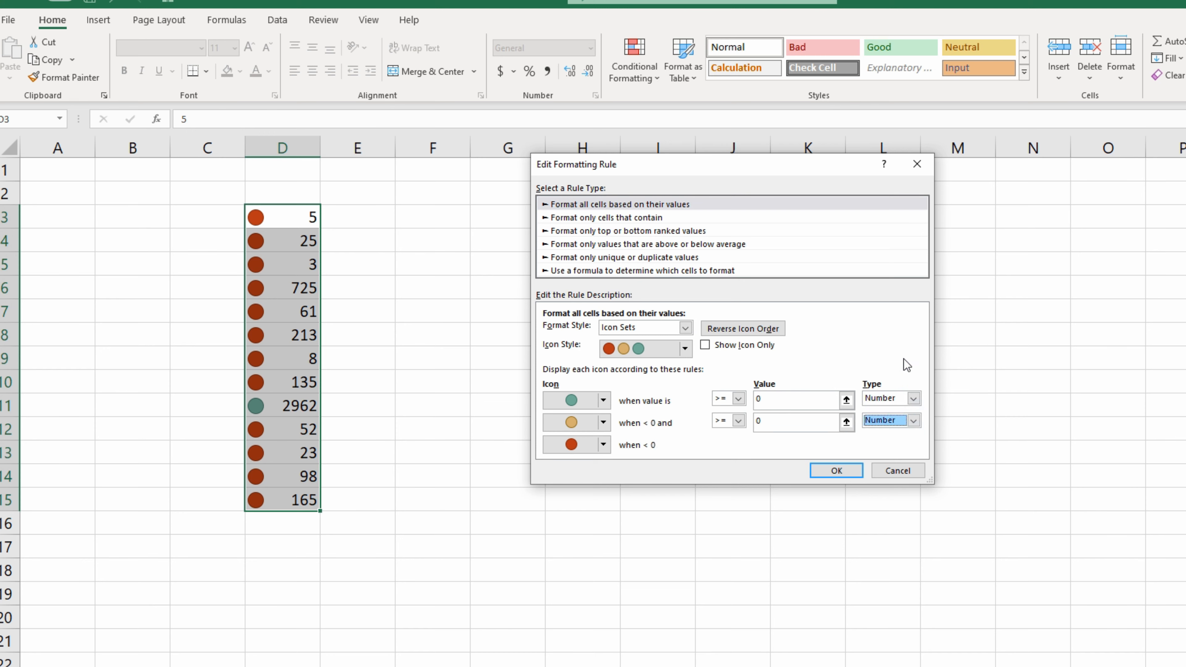
Step: Set the green icon threshold to >= 1000 and the yellow one to >= 100, and apply the edited rule to the range
left_click(770, 399)
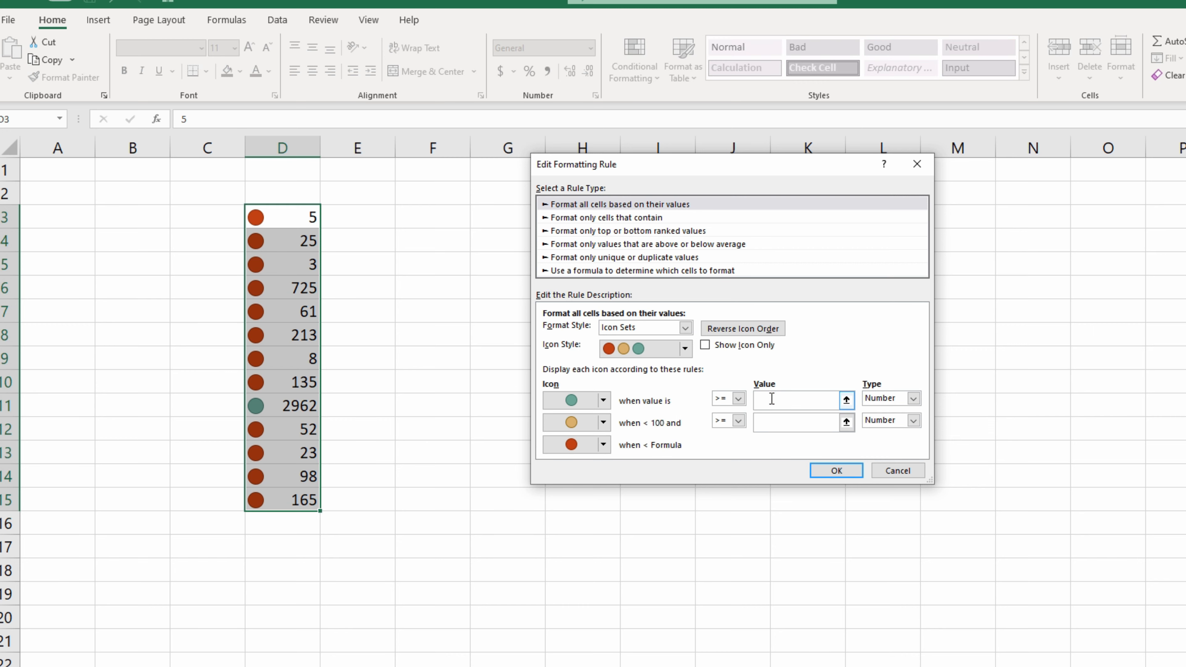
type("1000")
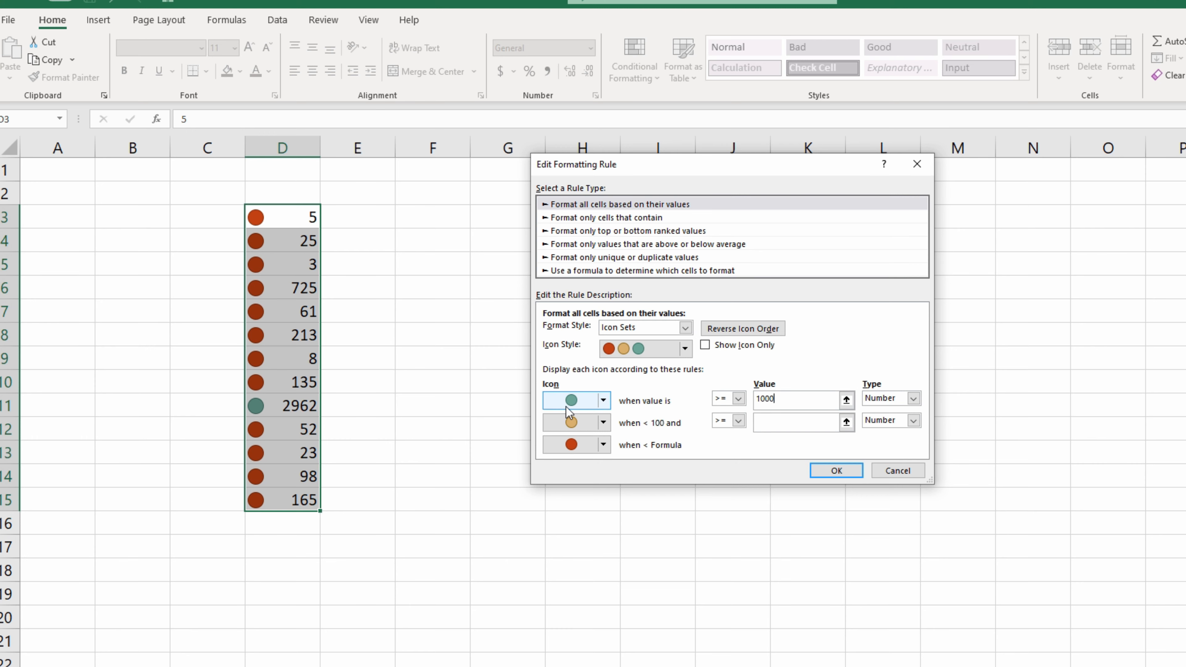
left_click(790, 422)
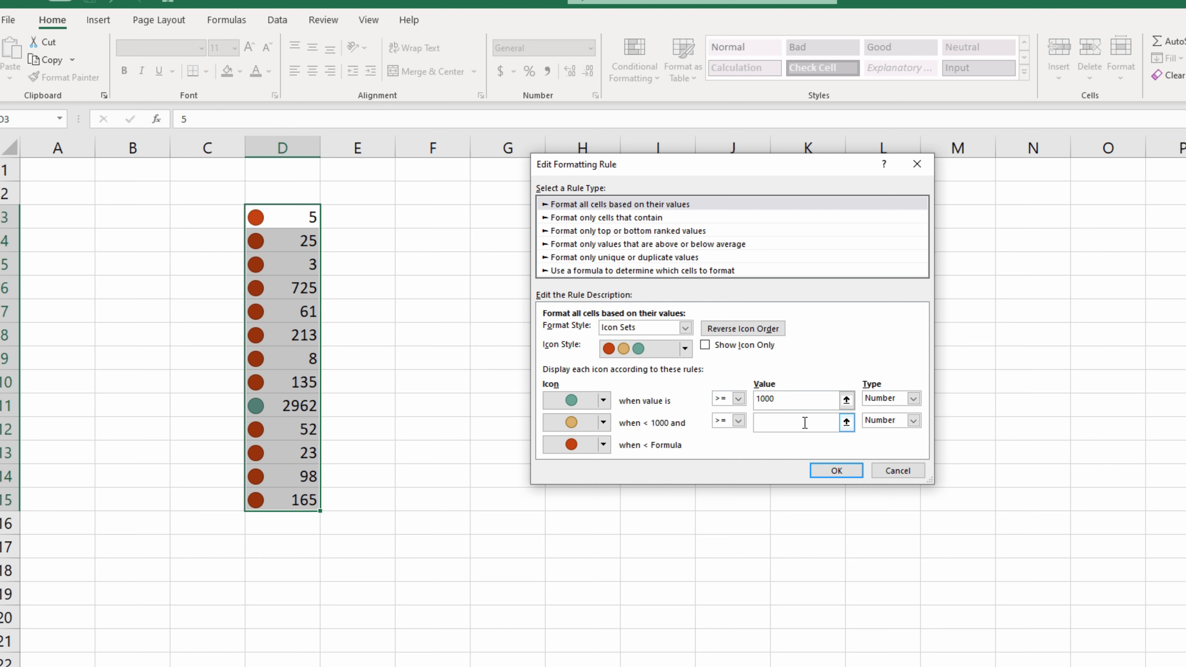
type("100")
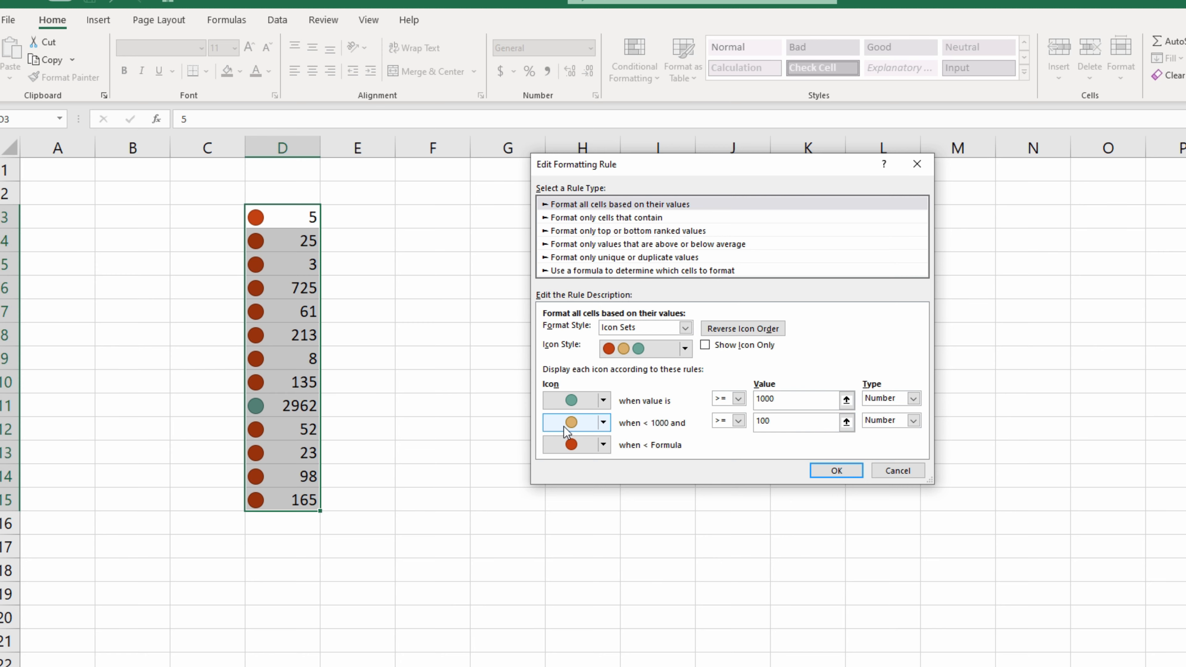
left_click(825, 465)
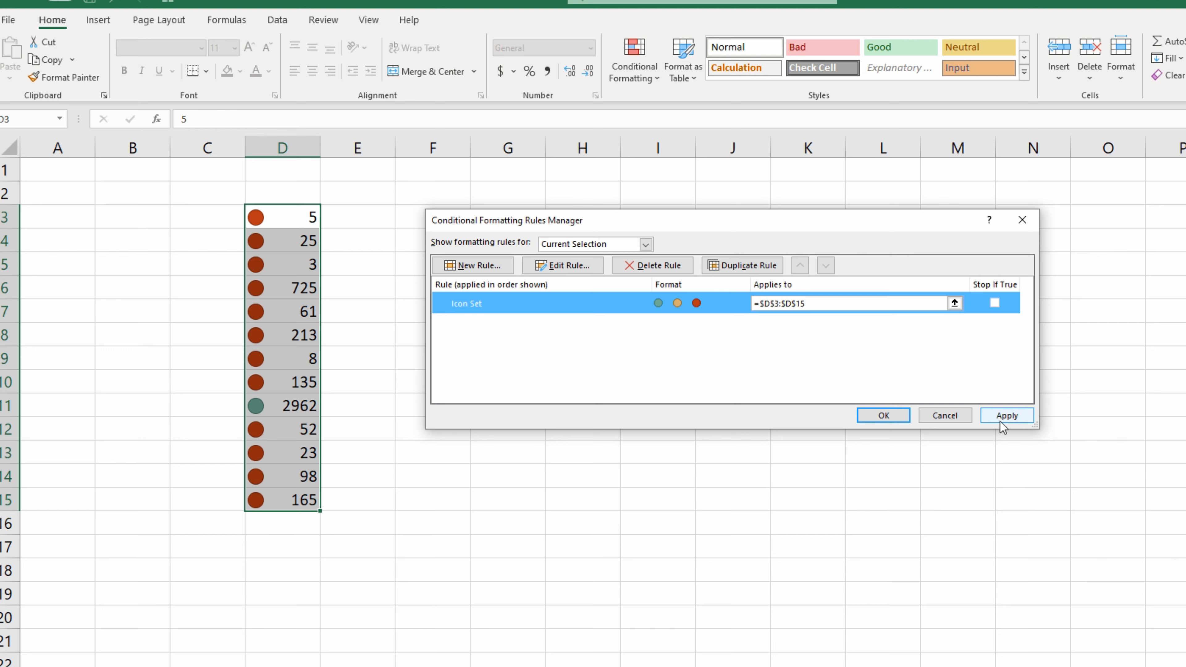
left_click(1002, 418)
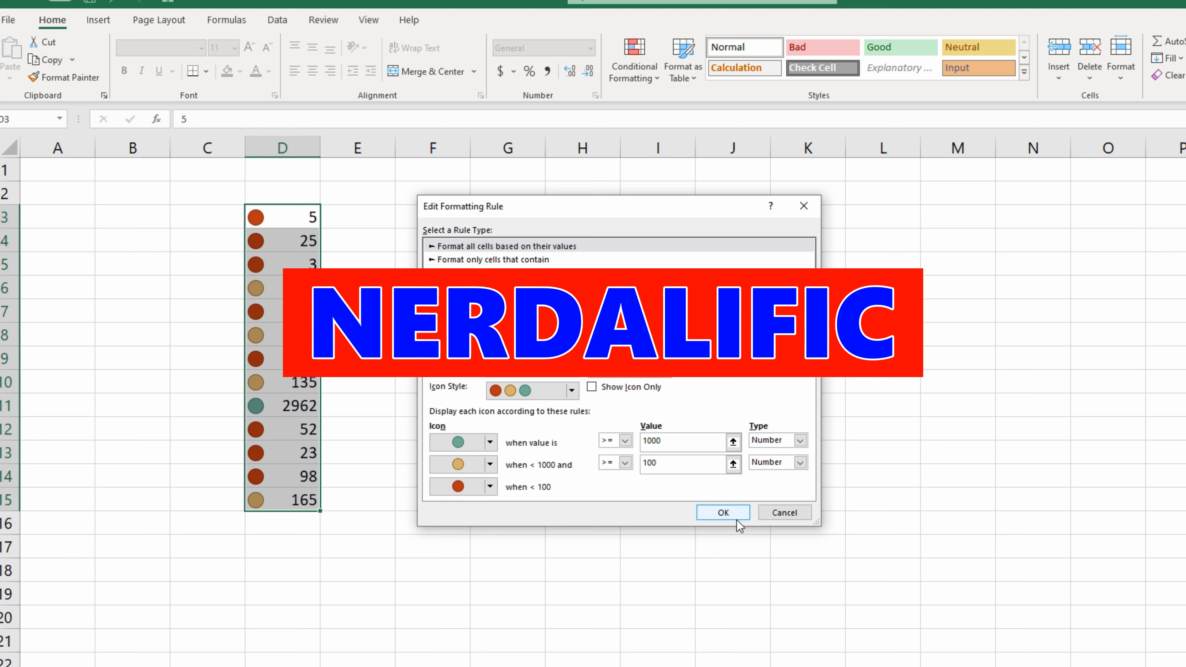
left_click(723, 513)
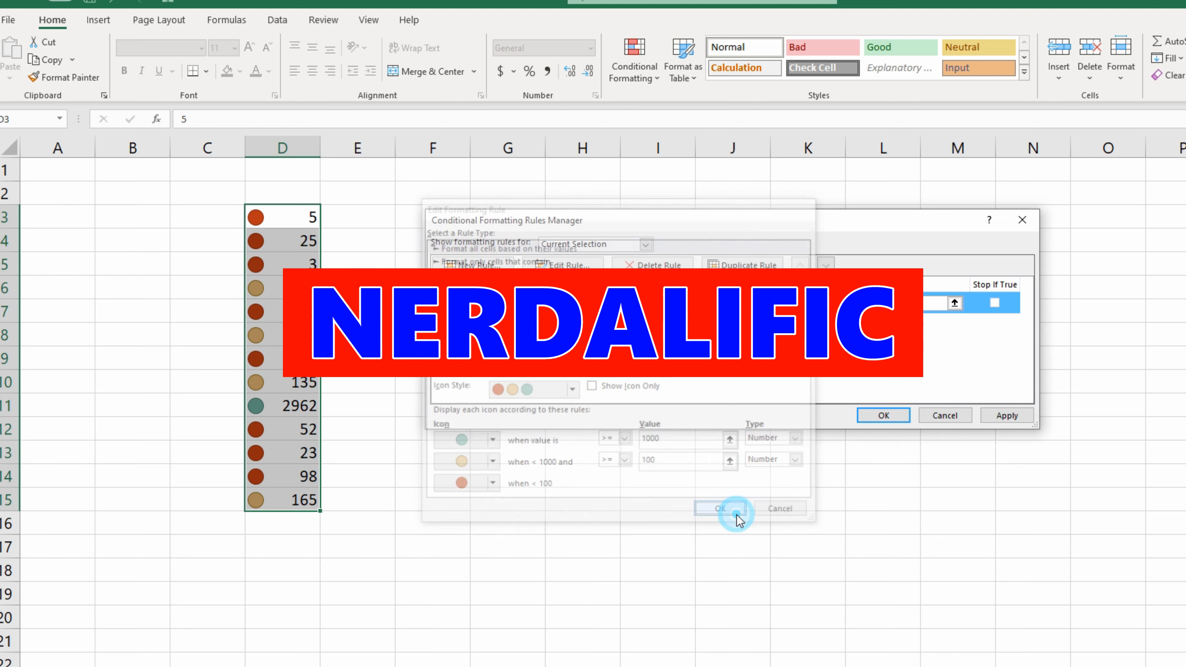